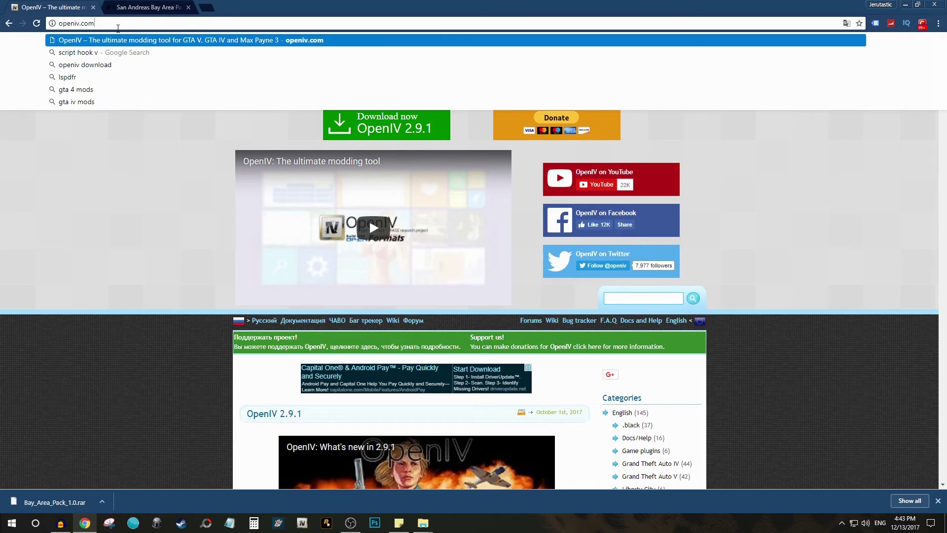
Launch OpenIV for the Windows version of Grand Theft Auto V and maximize its window.
left_click_drag(113, 28, 63, 24)
left_click(156, 161)
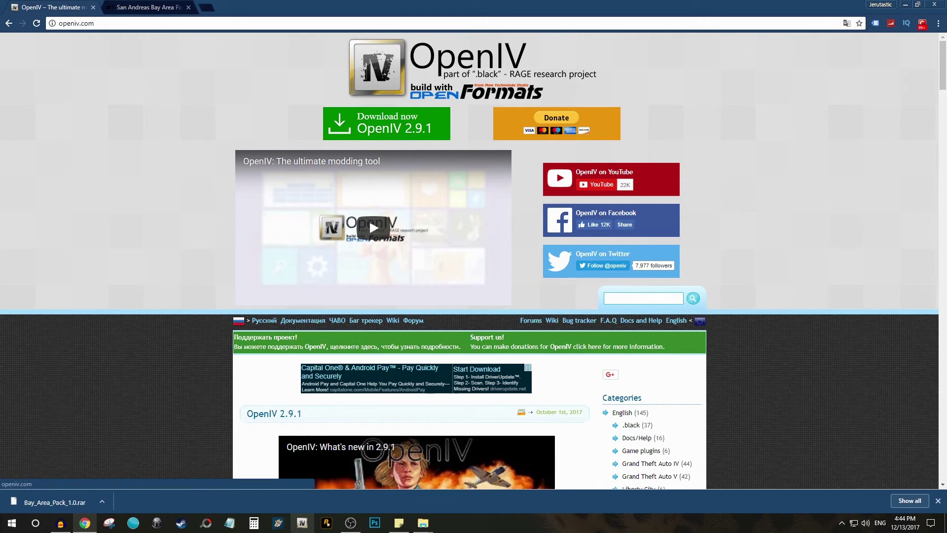
left_click(302, 523)
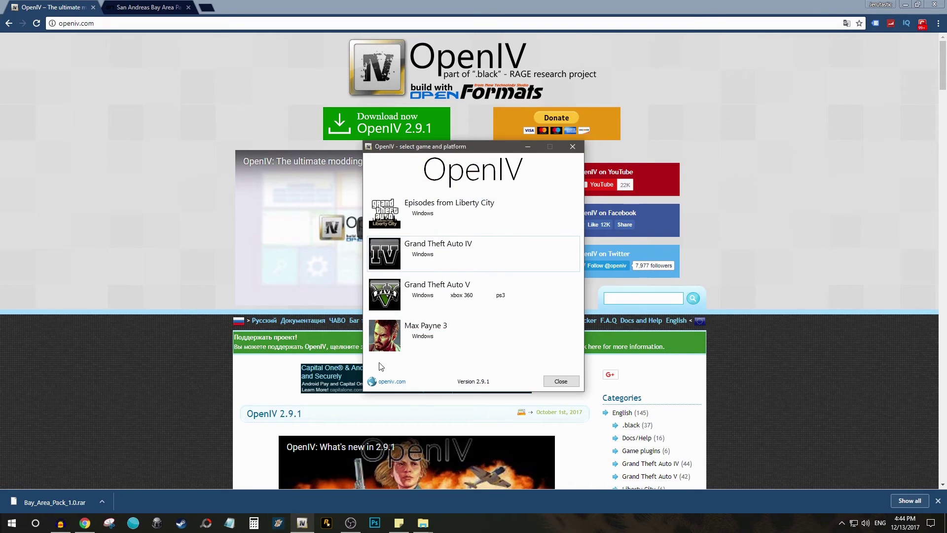
left_click(420, 295)
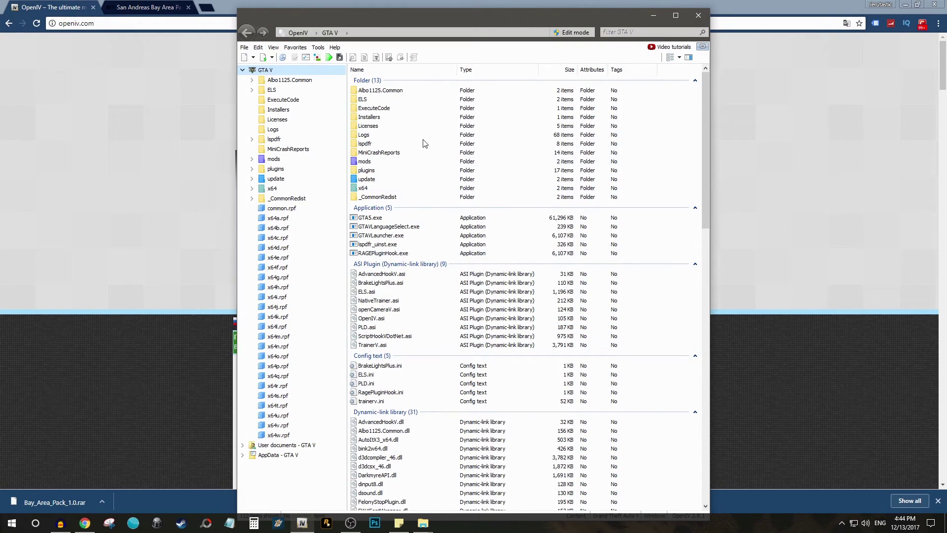
left_click(676, 16)
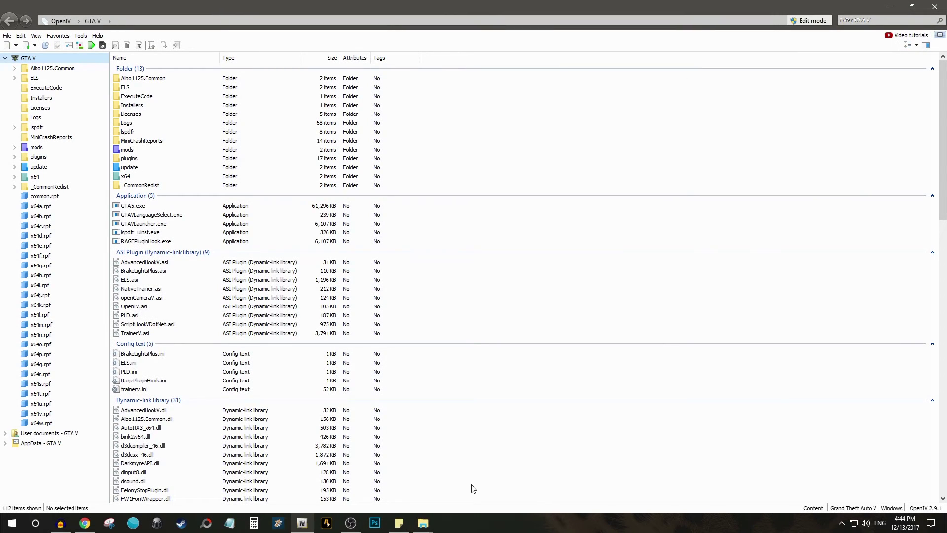
Switch to the Grand Theft Auto V game directory in File Explorer.
mouse_move(425, 523)
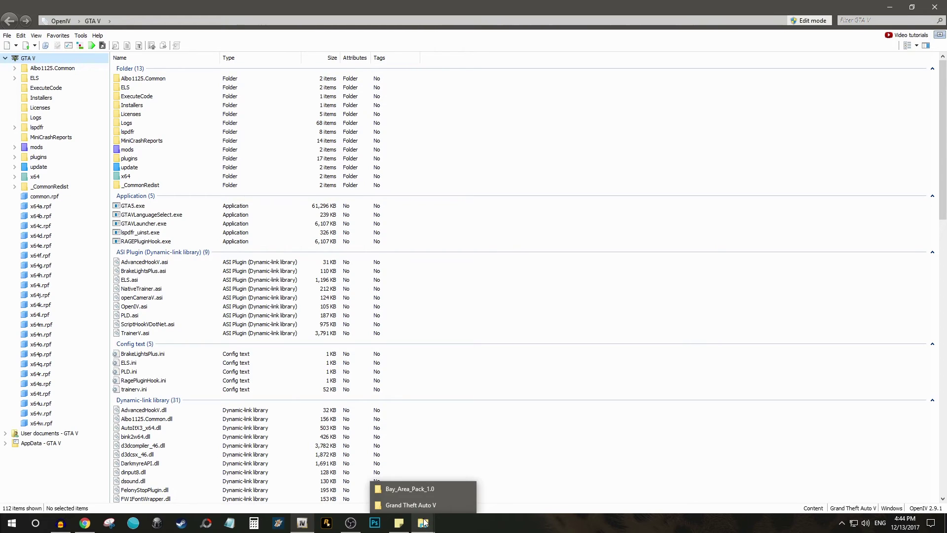
left_click(425, 506)
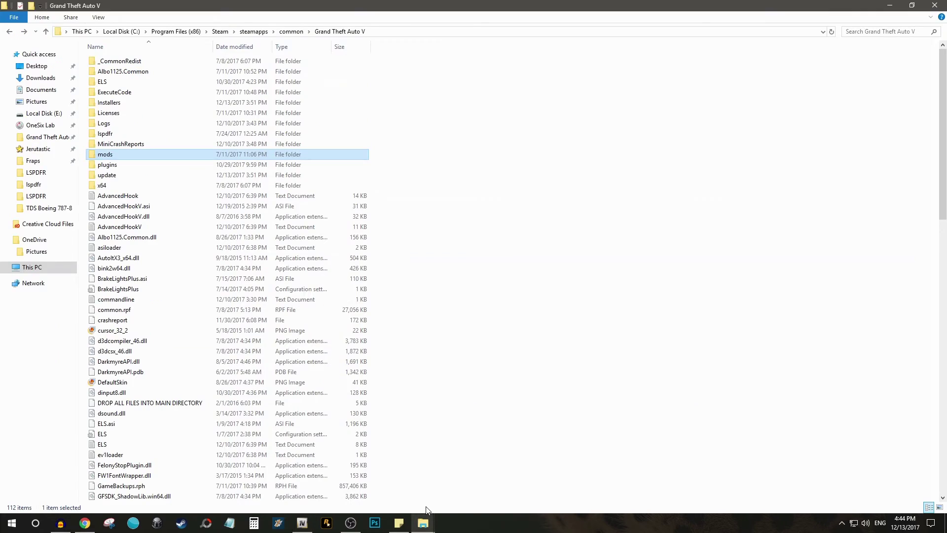
left_click_drag(398, 5, 282, 137)
left_click(428, 139)
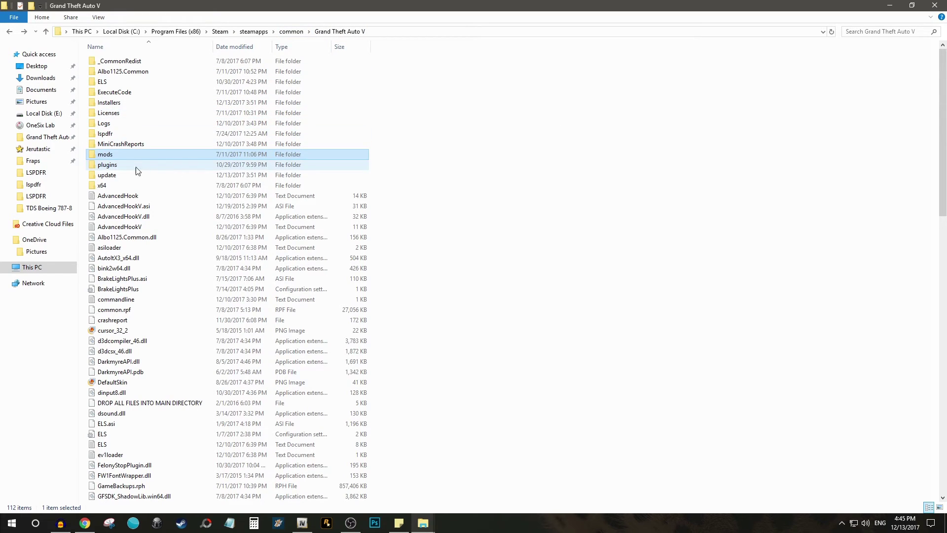
Try to create a new folder named mods in the Grand Theft Auto V directory, declining the folder merge.
right_click(601, 173)
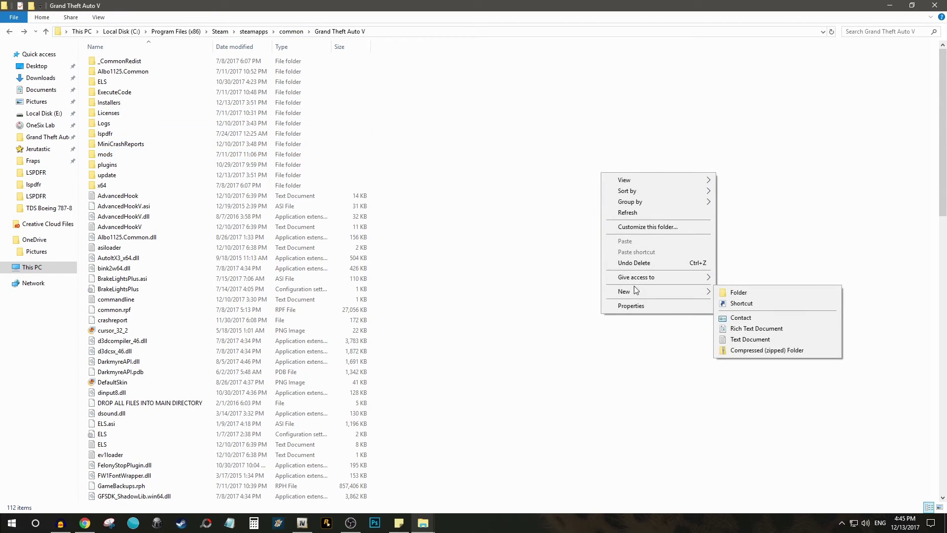
mouse_move(700, 294)
left_click(740, 296)
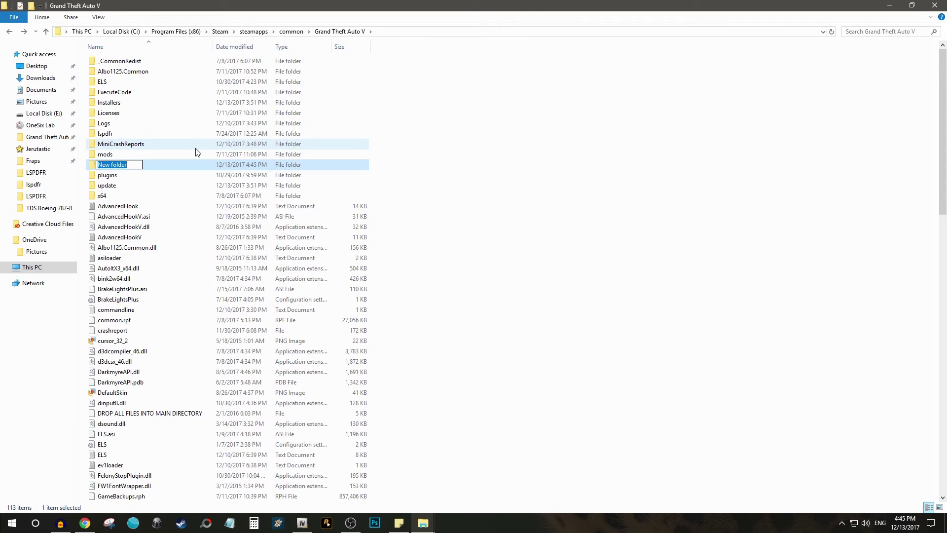
type("mods")
key("Return")
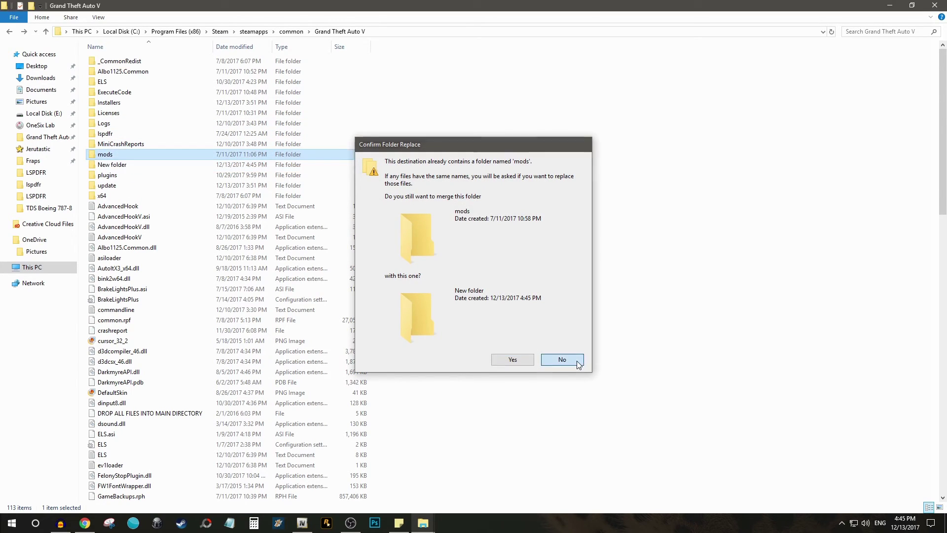
left_click(563, 359)
Delete the leftover New folder from the Grand Theft Auto V directory.
left_click(173, 150)
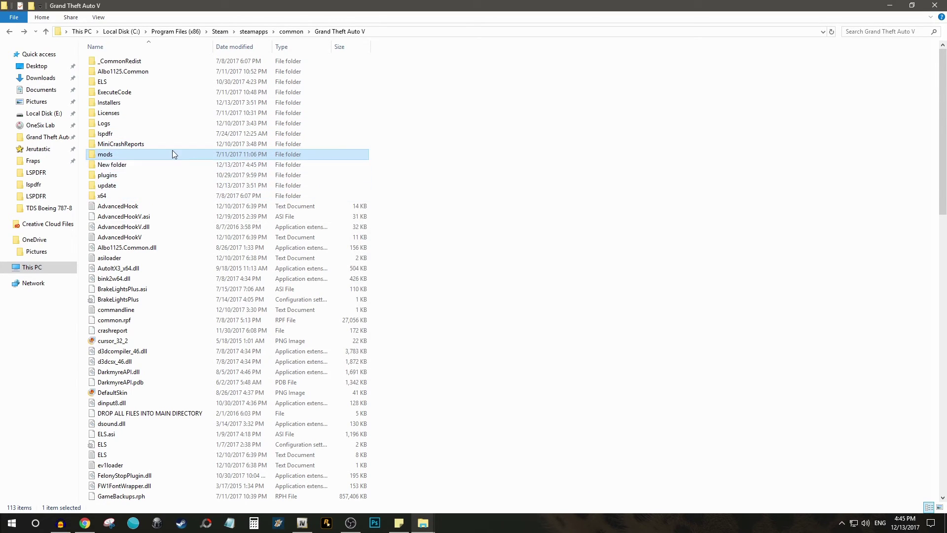
right_click(149, 166)
left_click(191, 341)
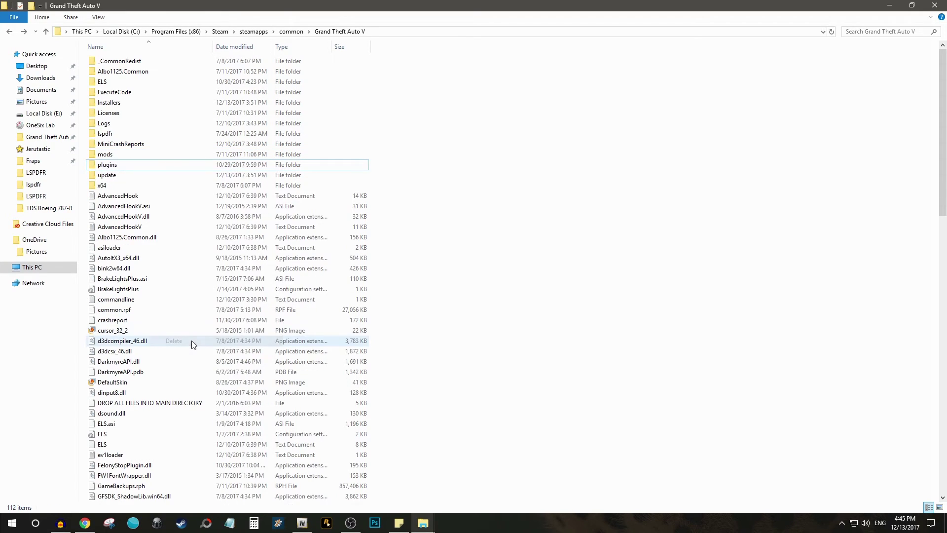
Copy the update and x64 folders from the game directory and open the mods folder.
left_click(144, 150)
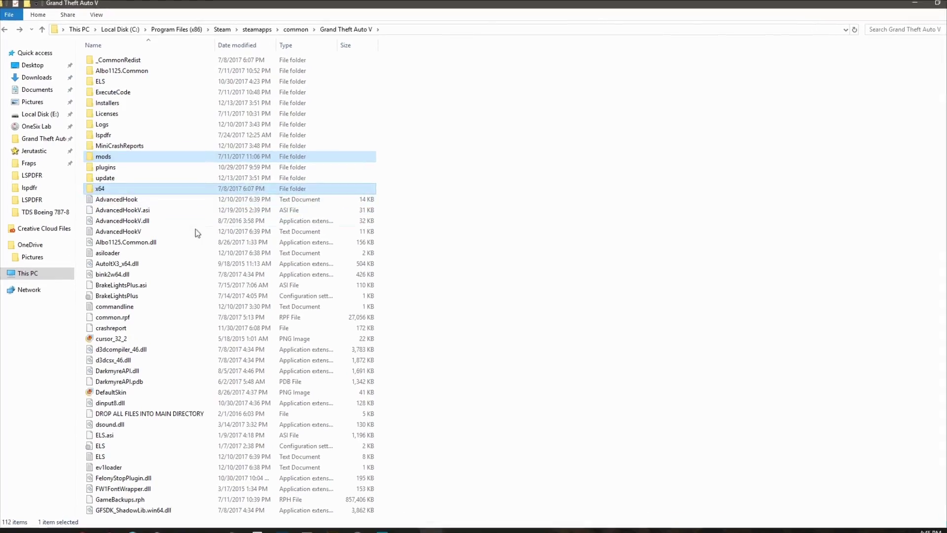
left_click(87, 206, "ctrl")
left_click(103, 193, "ctrl")
right_click(80, 238)
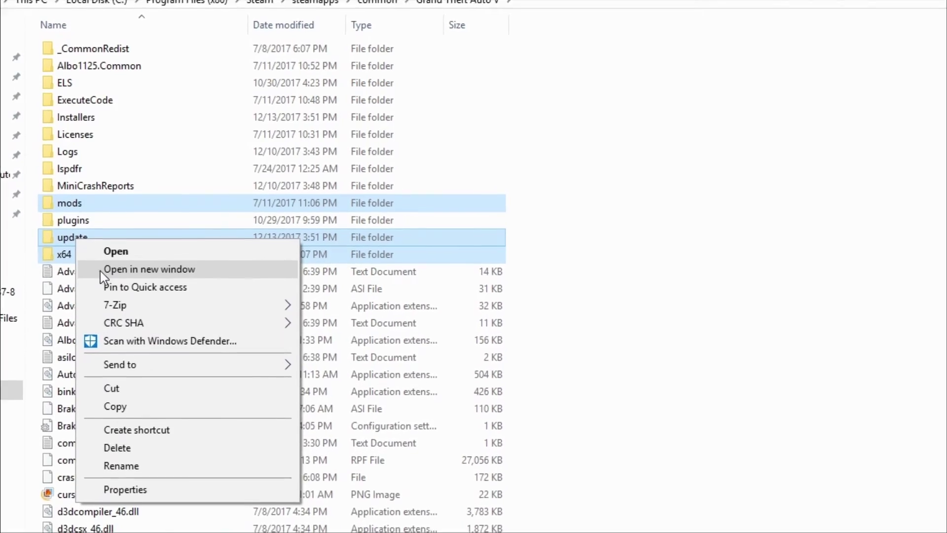
left_click(106, 224)
left_click(60, 270, "ctrl")
right_click(69, 272)
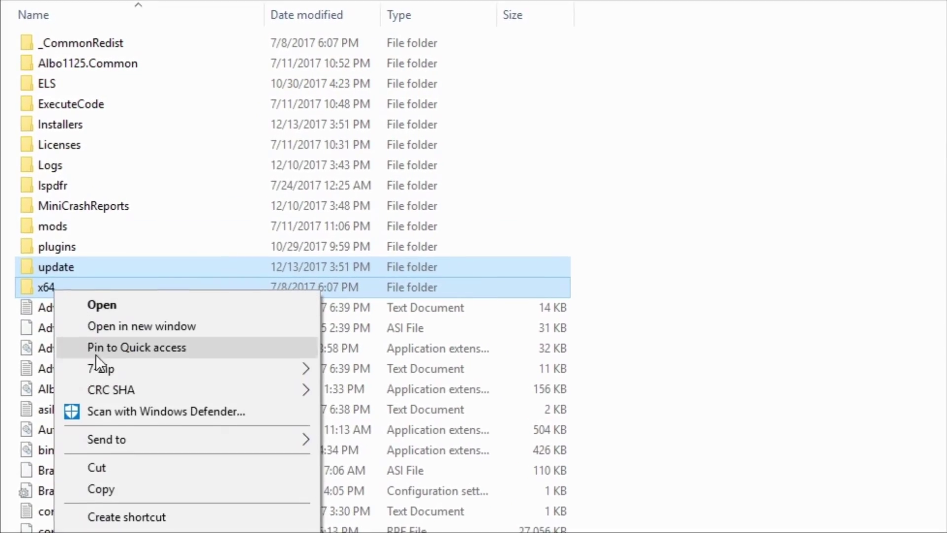
left_click(90, 460)
double_click(86, 238)
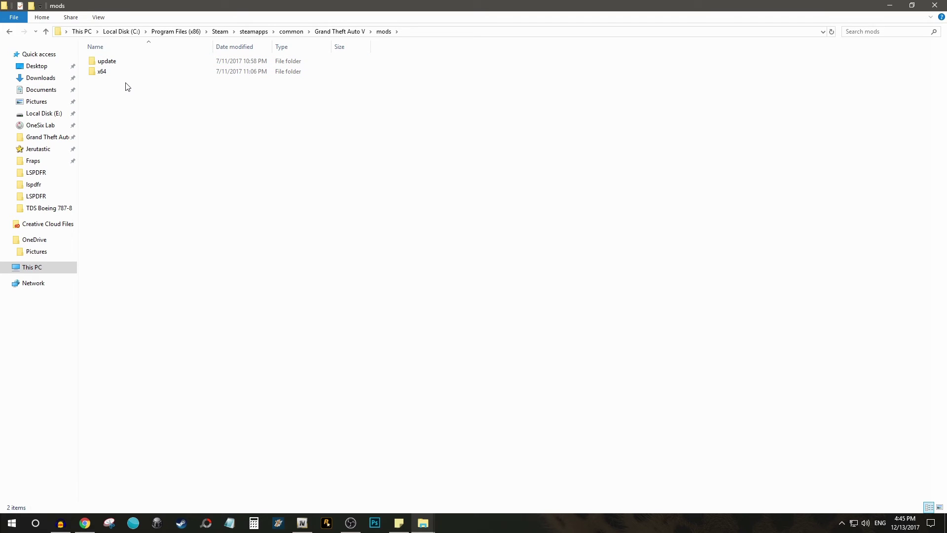
Compare the update and x64 folders in the game directory with the contents of the mods folder.
left_click(338, 31)
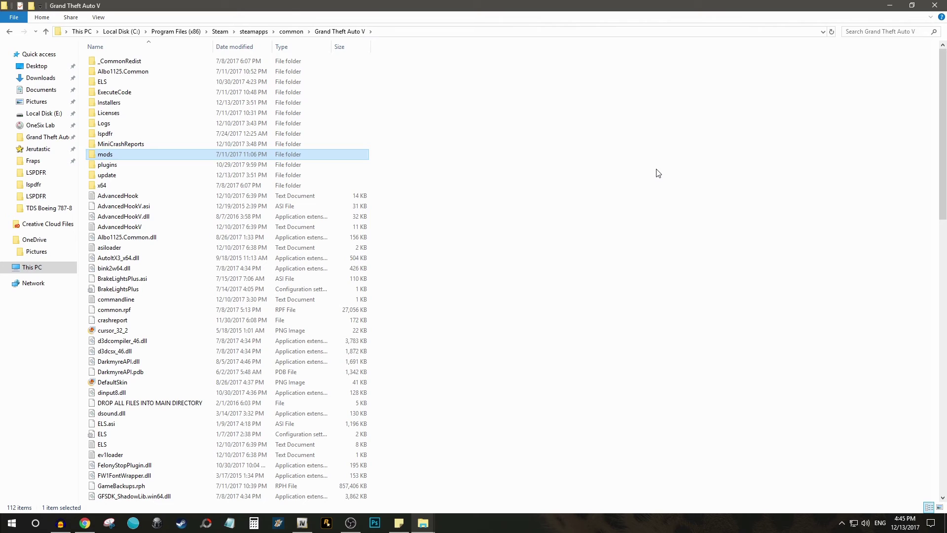
left_click(122, 176)
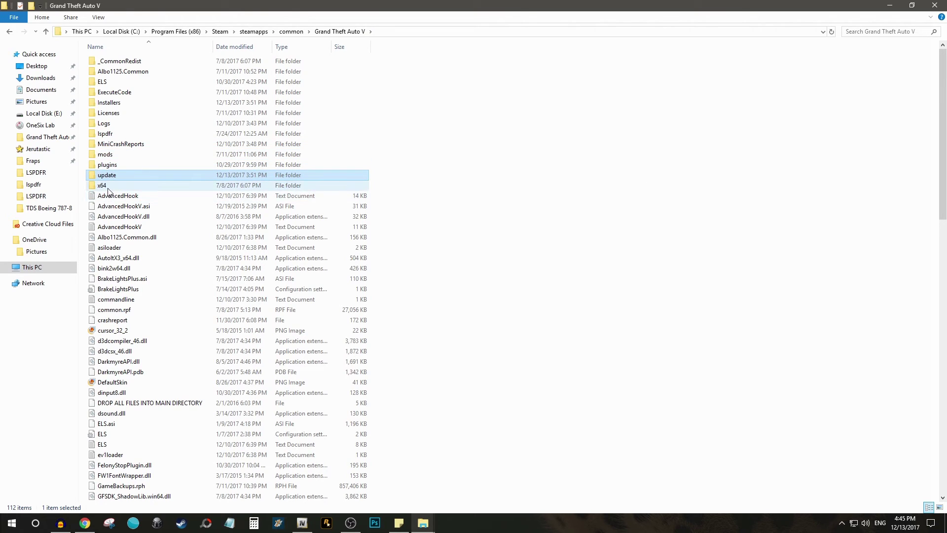
left_click(113, 185)
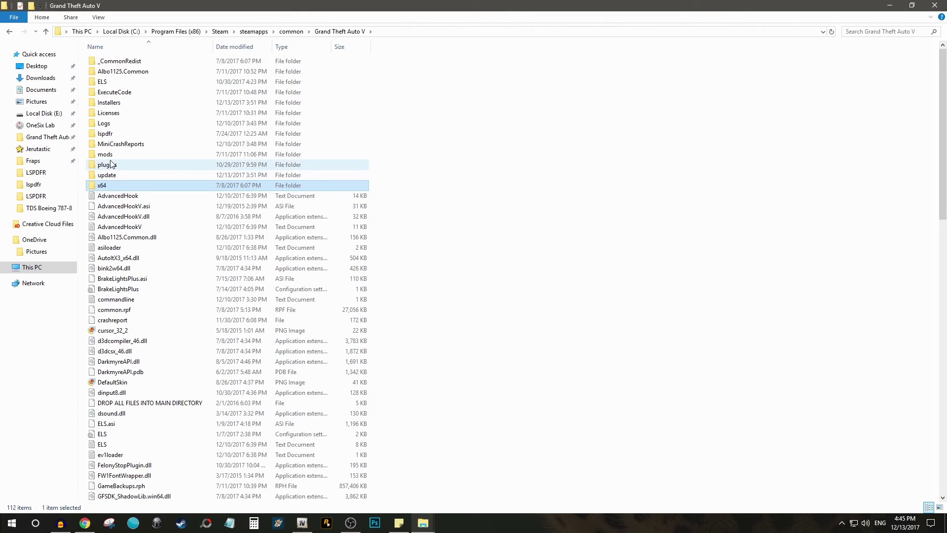
double_click(110, 157)
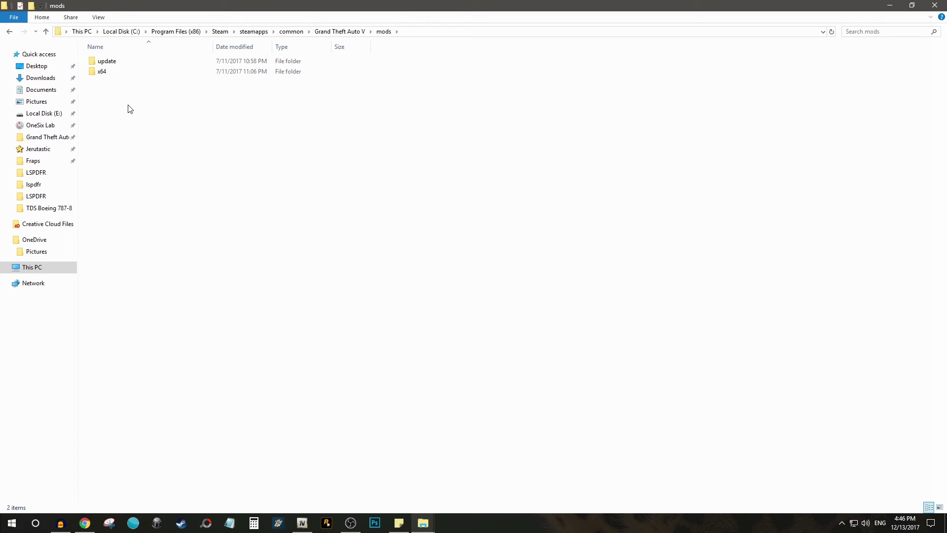
left_click(333, 34)
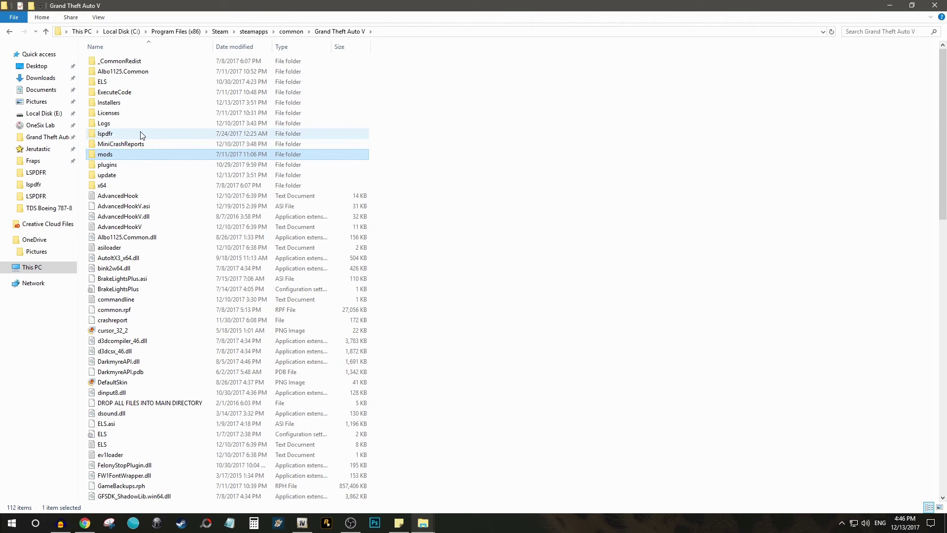
Switch to OpenIV and check the plugin installation status in the ASI Manager, closing it when done.
left_click(302, 523)
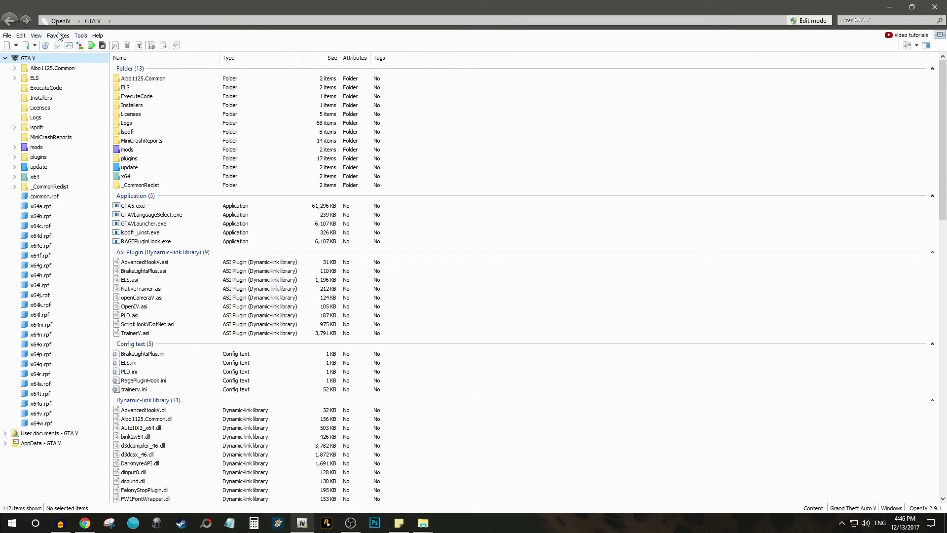
left_click(79, 37)
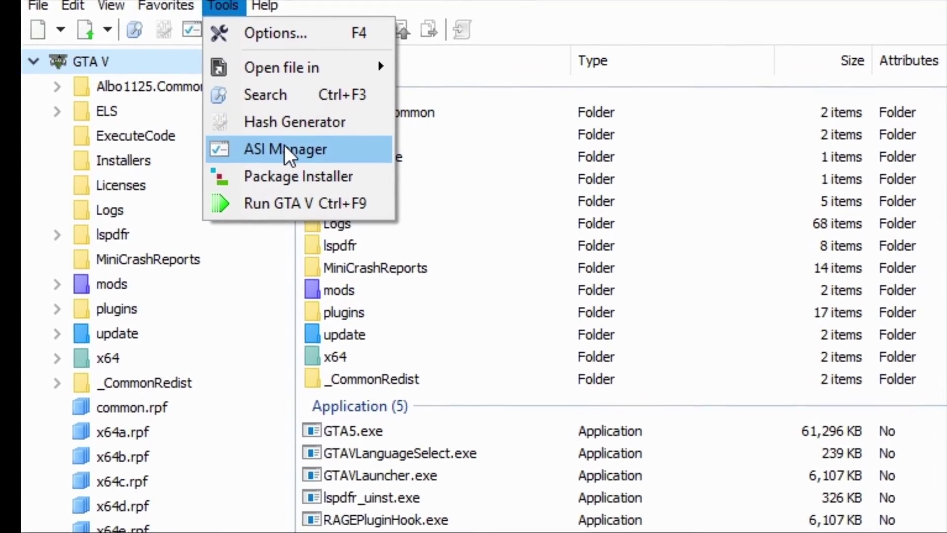
left_click_drag(239, 135, 241, 132)
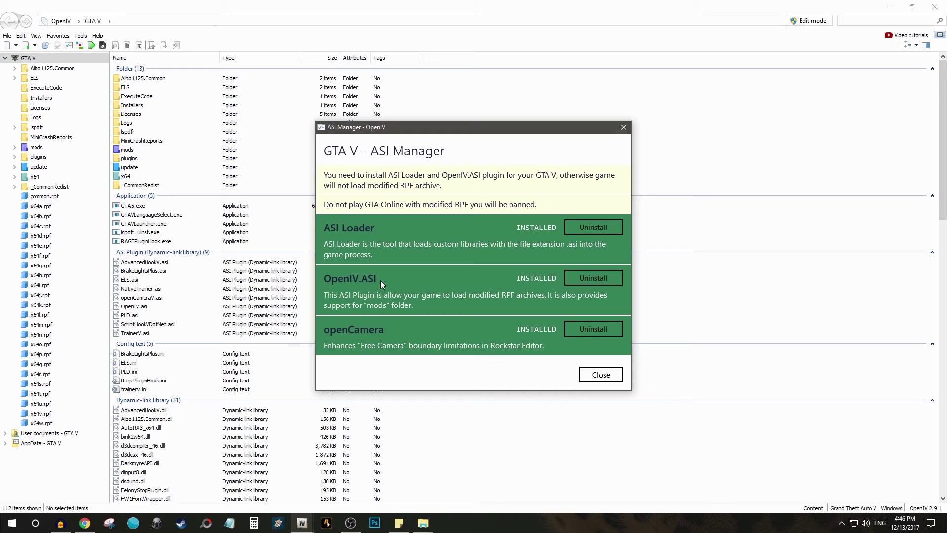
left_click(600, 375)
Switch back to the Grand Theft Auto V directory and view the contents of its mods folder.
left_click(85, 522)
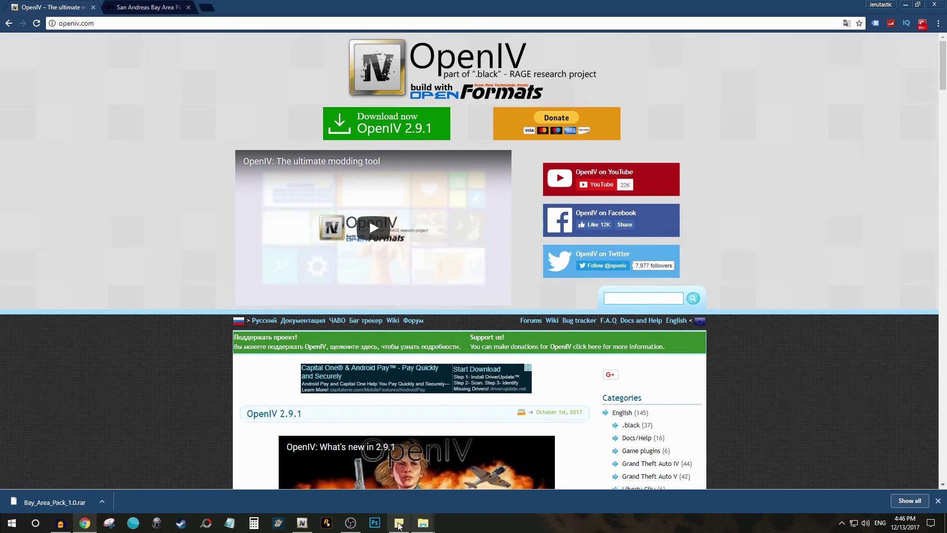
left_click(302, 523)
mouse_move(440, 526)
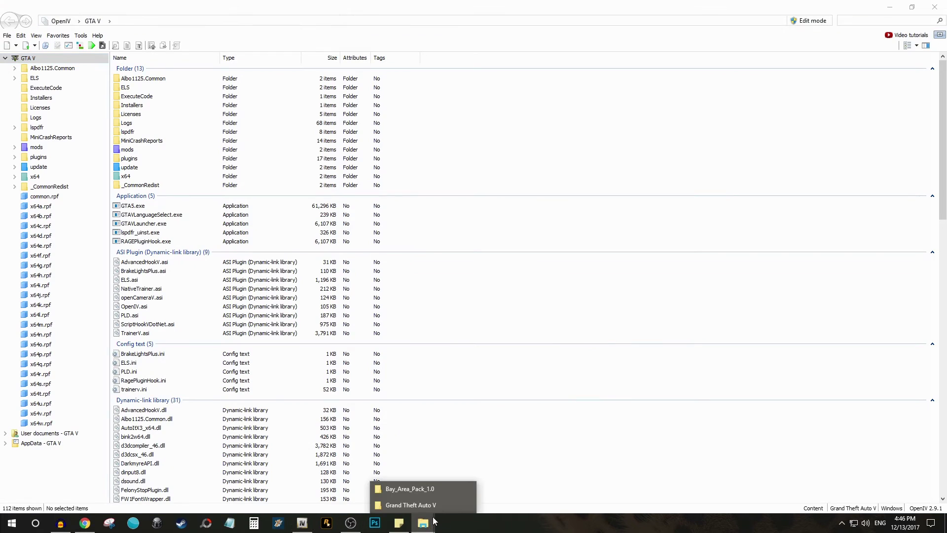
left_click(439, 502)
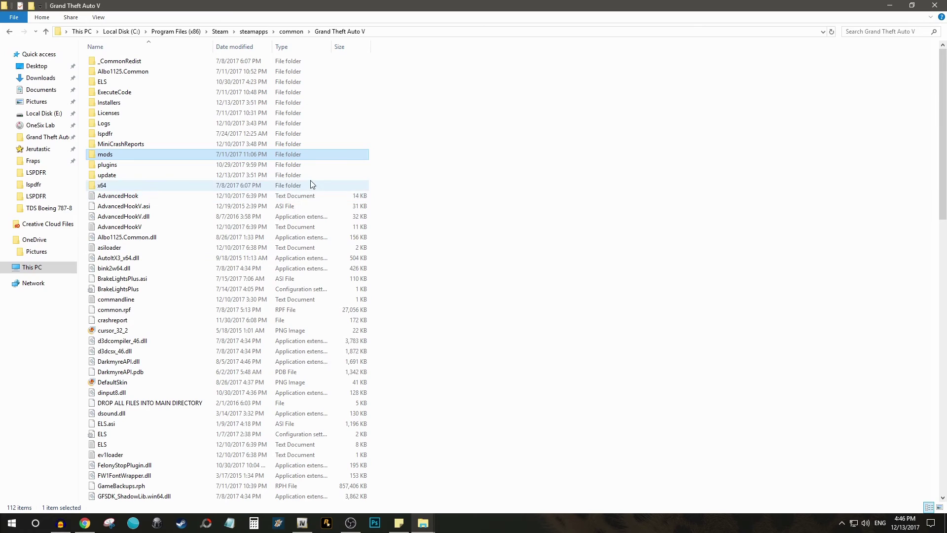
left_click(123, 179)
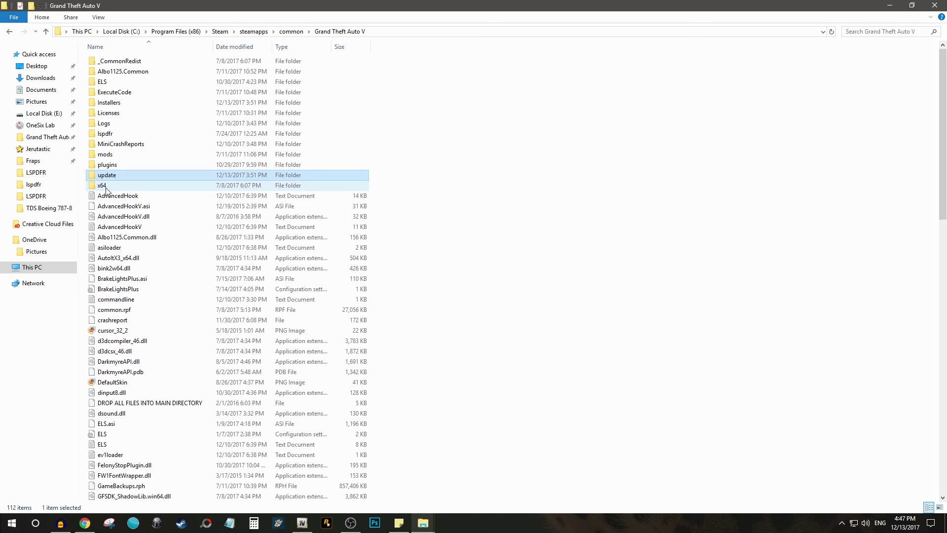
double_click(109, 155)
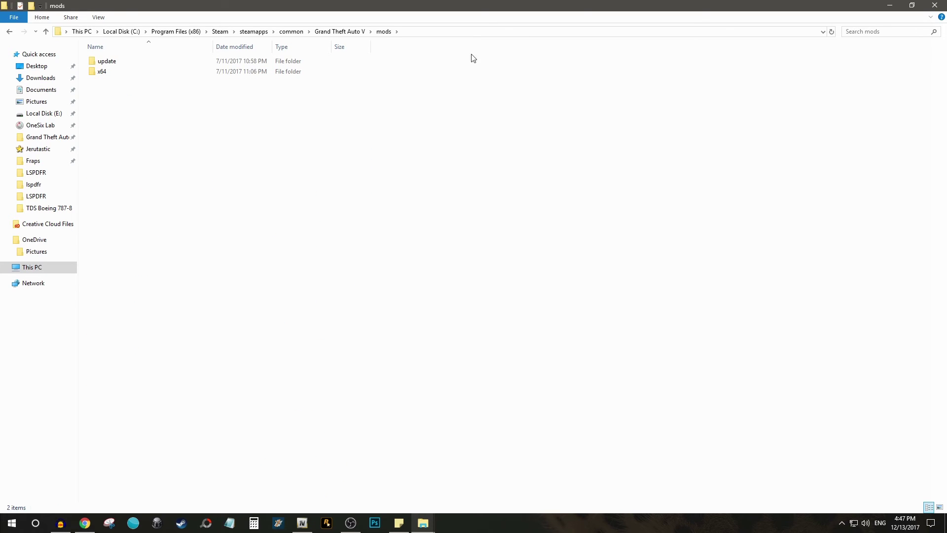
Return to OpenIV and review the ASI Loader, OpenIV.ASI and openCamera entries in the ASI Manager, closing it when done.
left_click(302, 522)
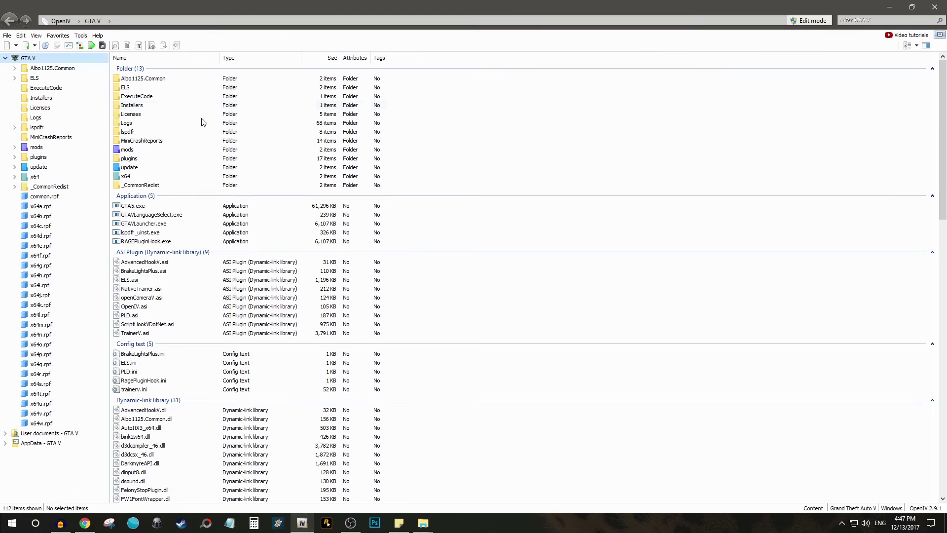
left_click(80, 35)
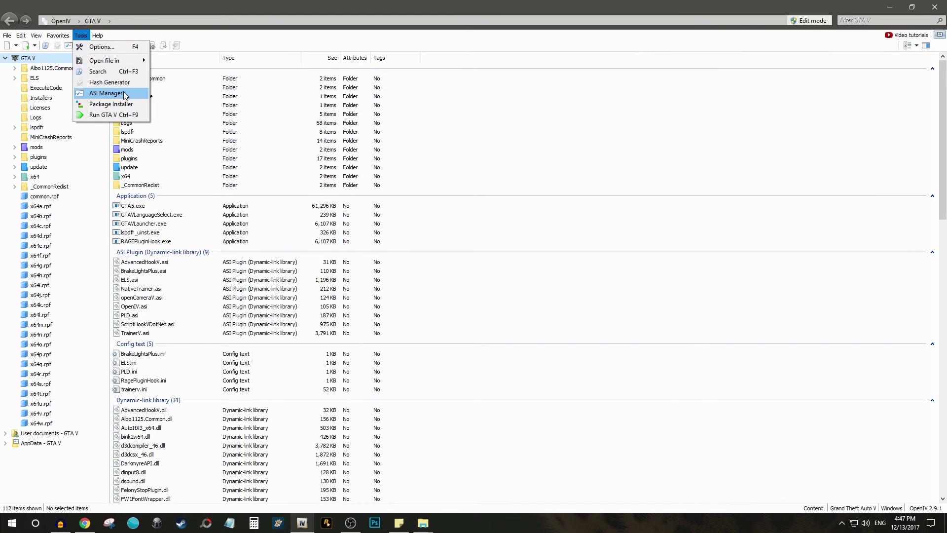
left_click(124, 94)
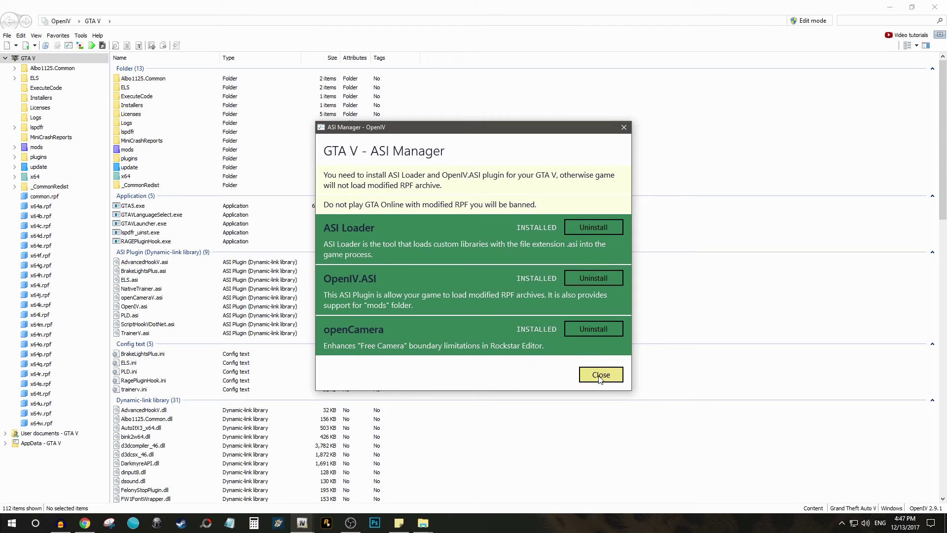
left_click(600, 375)
Switch to the San Andreas Bay Area Pack page in the browser and enlarge its second screenshot.
key("alt+Tab")
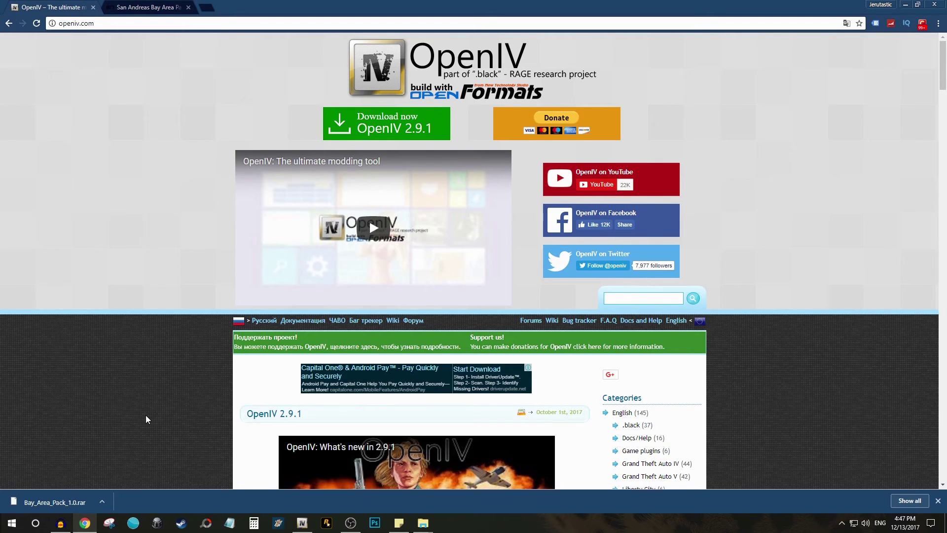
left_click(158, 5)
scroll(481, 252, "down", 5)
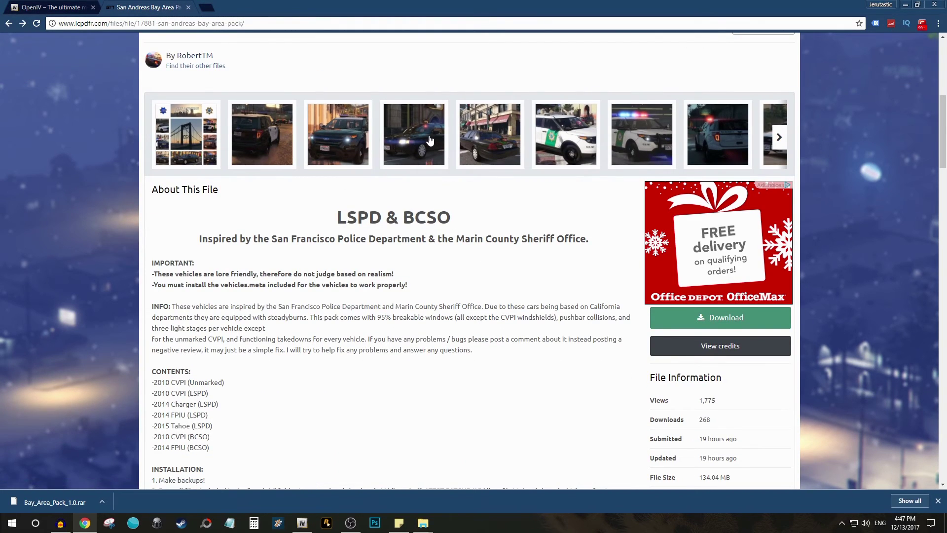
left_click(247, 135)
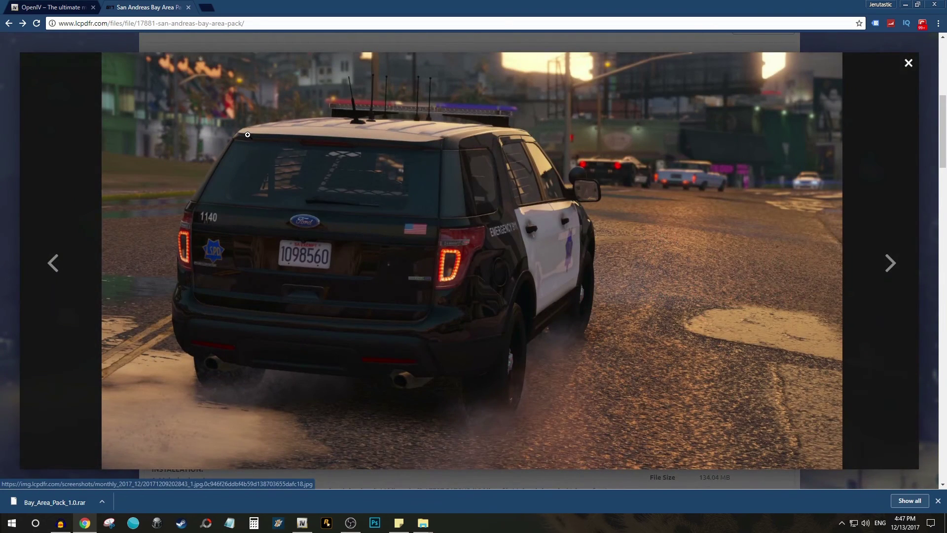
View the next pack screenshot, close the enlarged image and read the page's contents list and installation instructions.
key("Right")
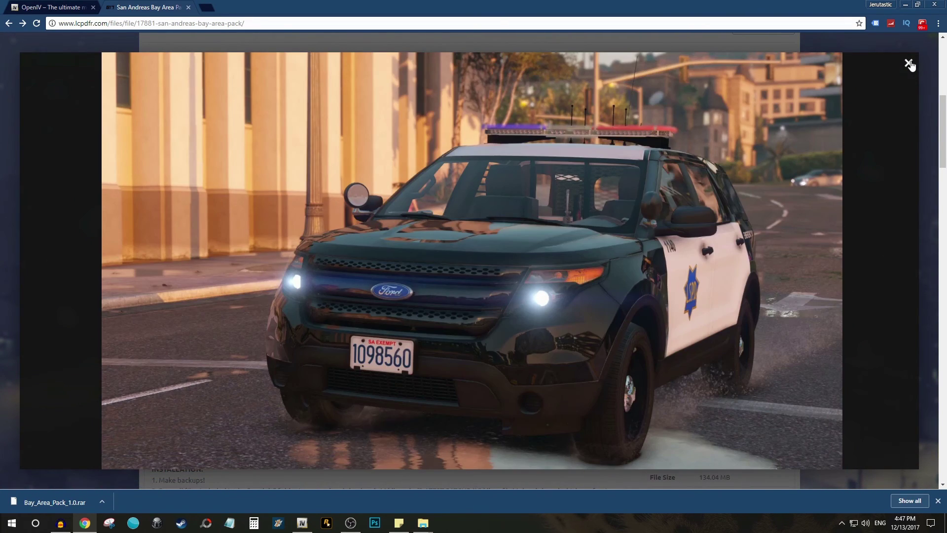
left_click(909, 64)
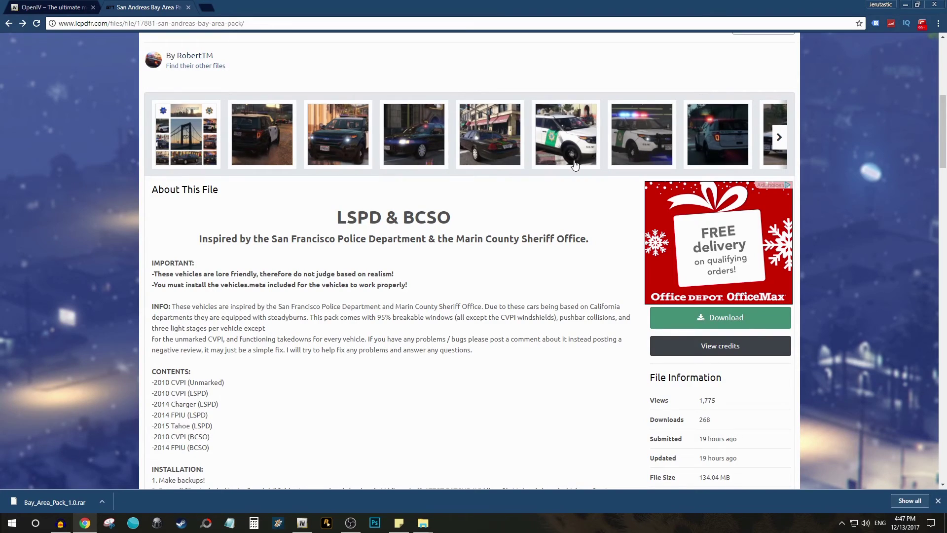
scroll(574, 164, "down", 7)
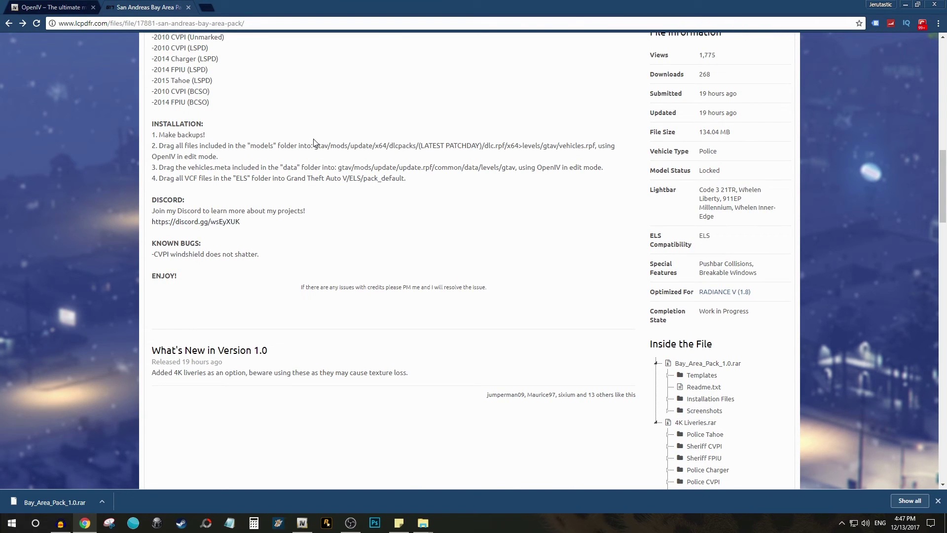
scroll(395, 275, "up", 7)
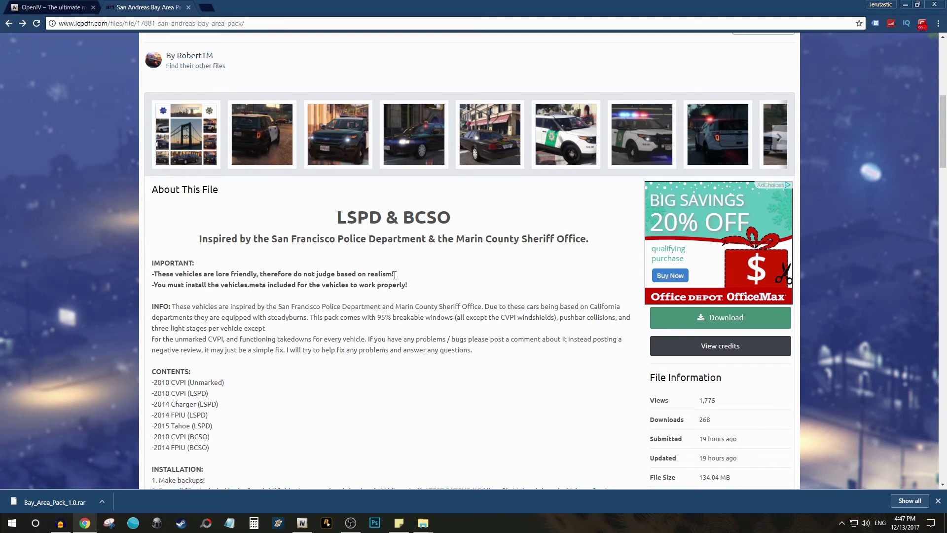
scroll(366, 232, "down", 7)
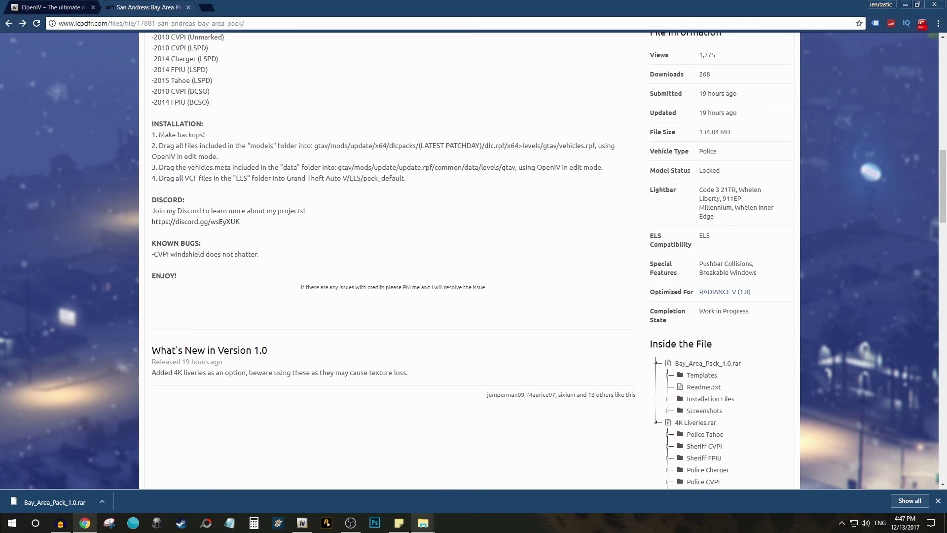
Switch to the LSPDFR folder in File Explorer, look into XCars and return to select the Bay_Area_Pack_1.0 folder.
mouse_move(423, 523)
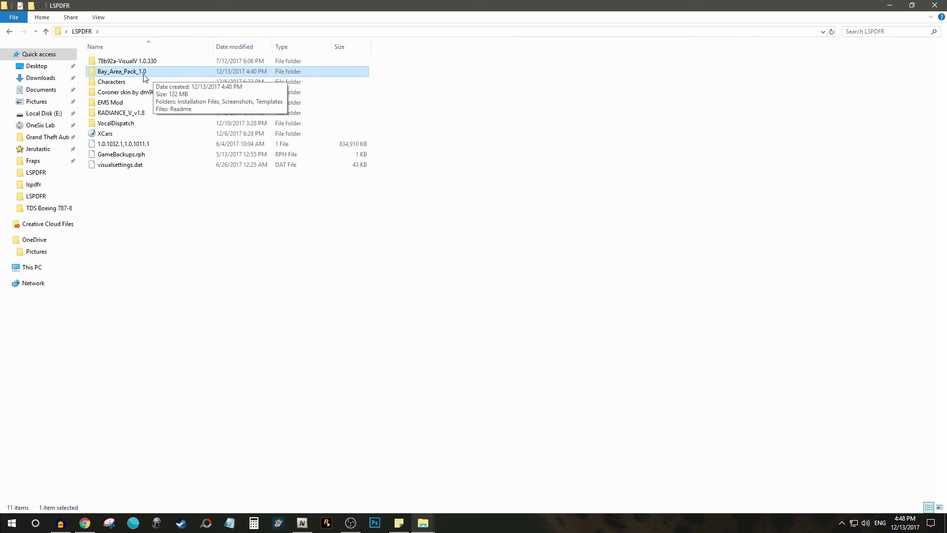
double_click(106, 133)
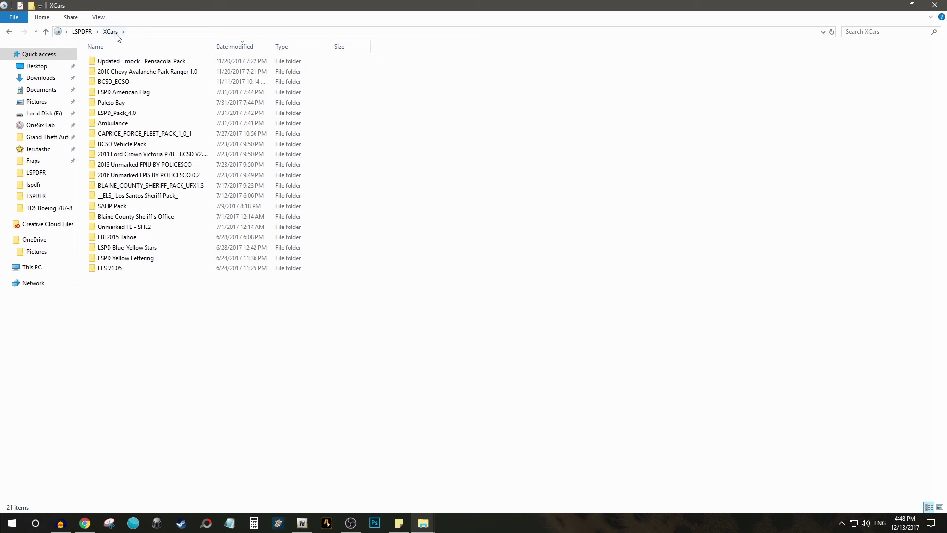
left_click(82, 31)
left_click(172, 74)
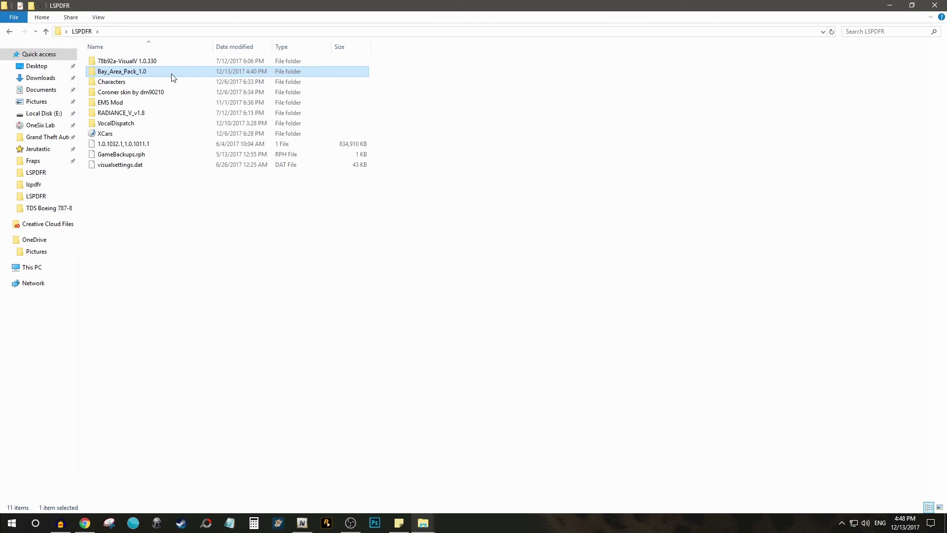
Open the first picture in the Screenshots folder of Bay_Area_Pack_1.0 and maximize the picture viewer.
double_click(124, 74)
double_click(121, 75)
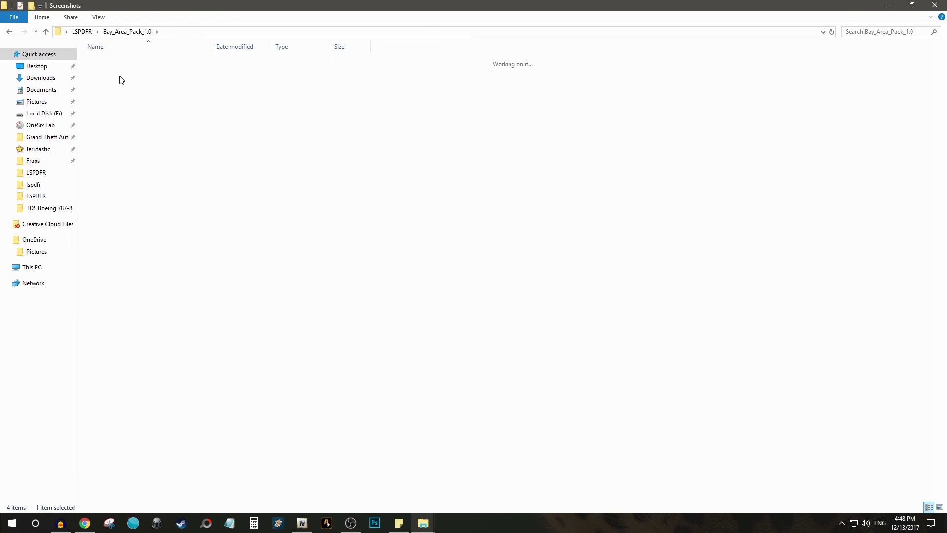
double_click(207, 87)
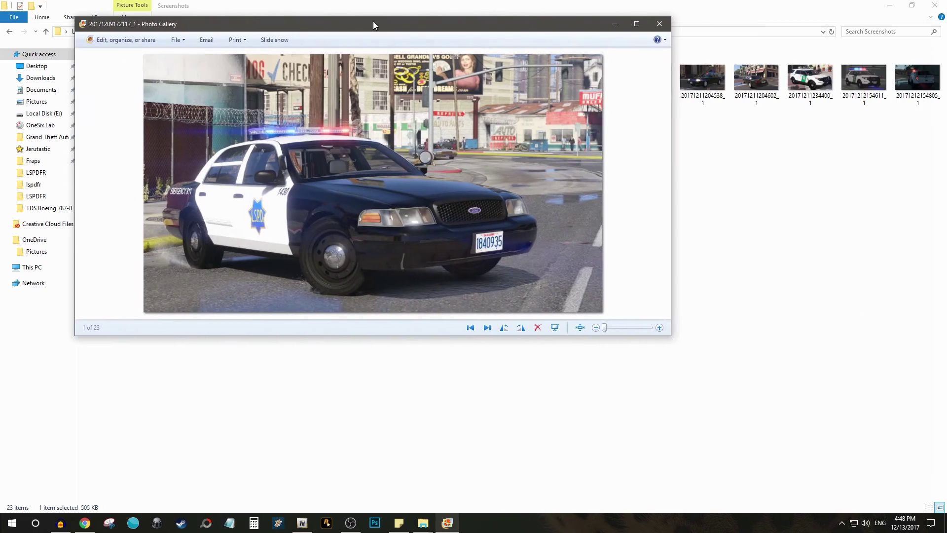
left_click(637, 23)
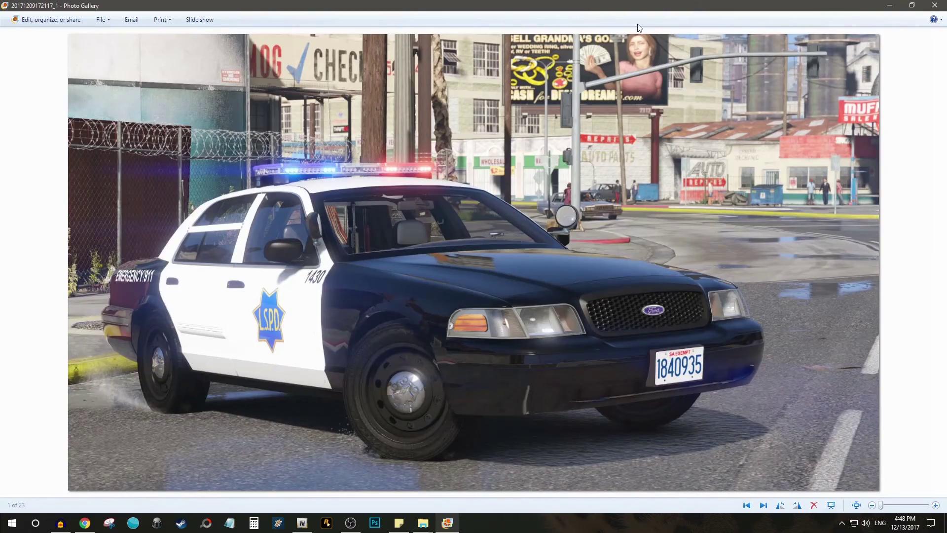
Browse through the next six vehicle pictures, close the viewer and go back to the LSPDFR folder.
key("Right")
key("Right")
key("Right")
key("Right")
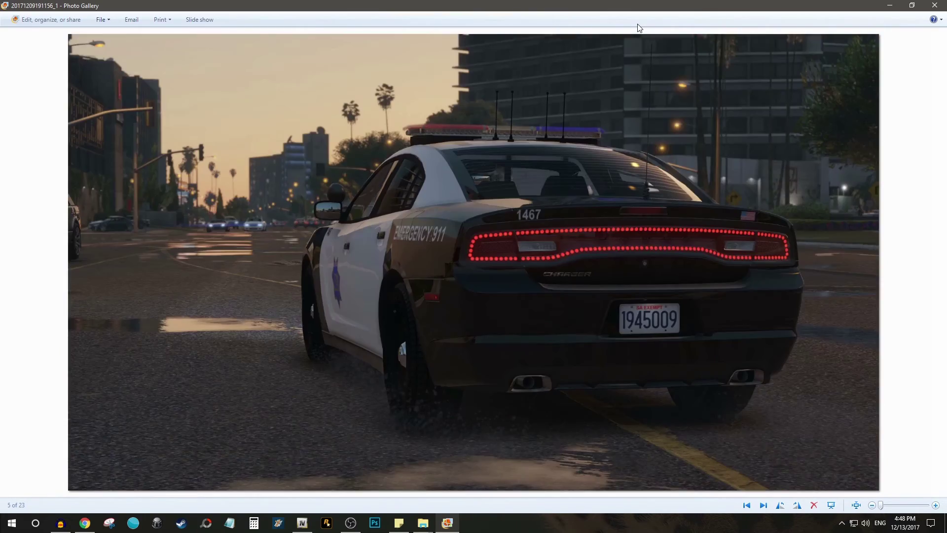
key("Right")
key("Right")
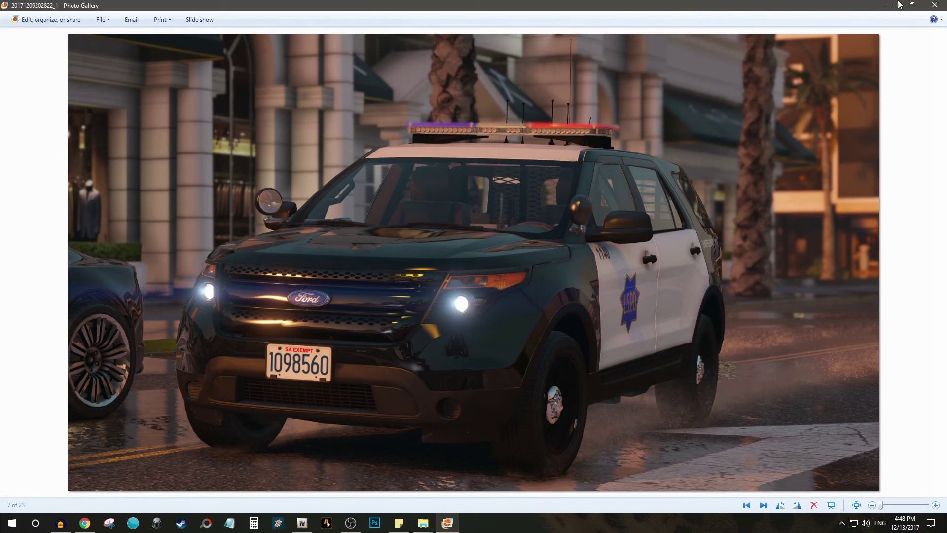
left_click(935, 5)
left_click(130, 34)
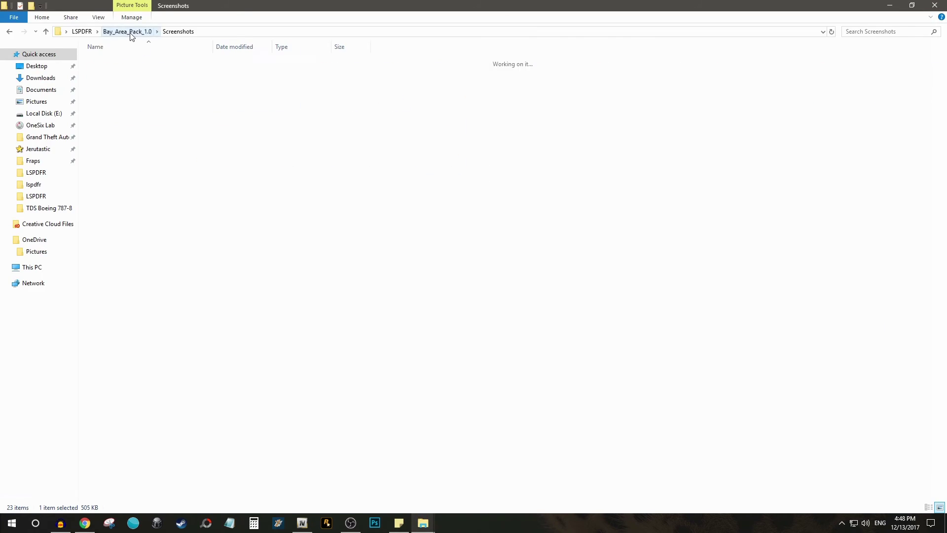
left_click(88, 32)
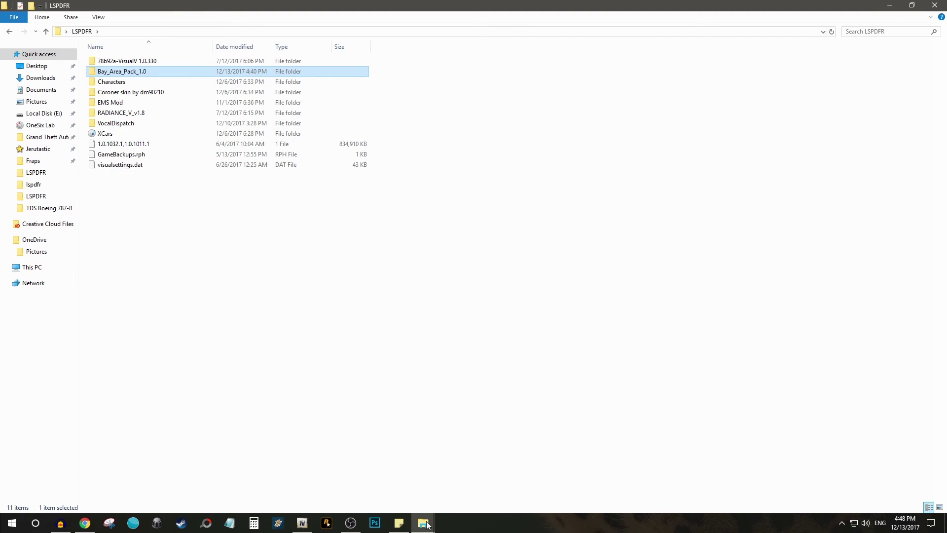
Open the Readme from the Bay_Area_Pack_1.0 folder and examine its second installation instruction.
double_click(127, 70)
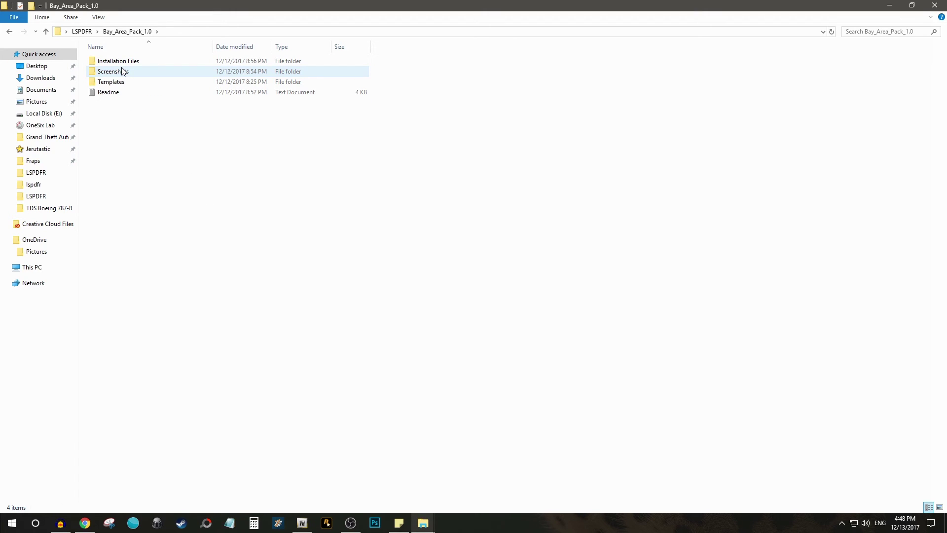
double_click(113, 94)
left_click(378, 174)
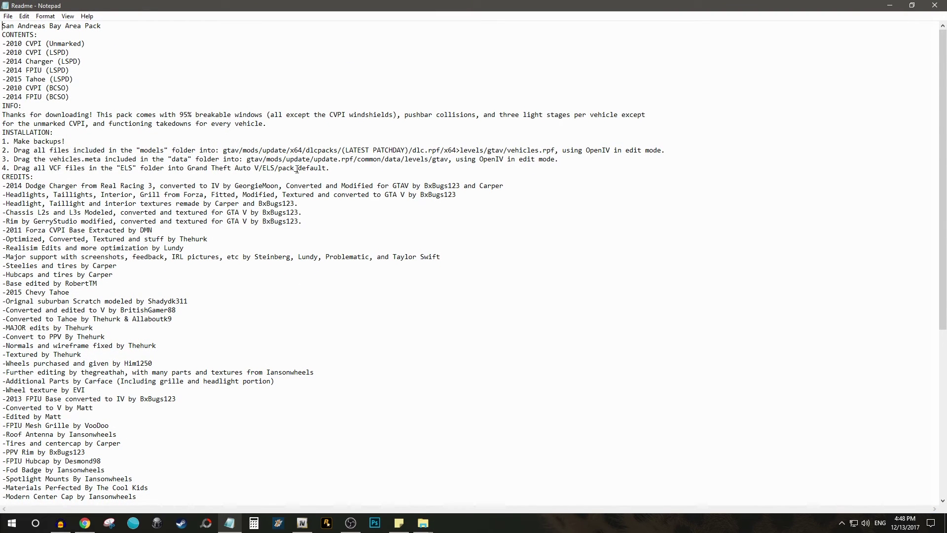
left_click_drag(221, 150, 5, 142)
left_click(200, 151)
Arrange the Readme and OpenIV windows side by side, with the Readme on the left half.
left_click(300, 527)
left_click_drag(456, 5, 584, 77)
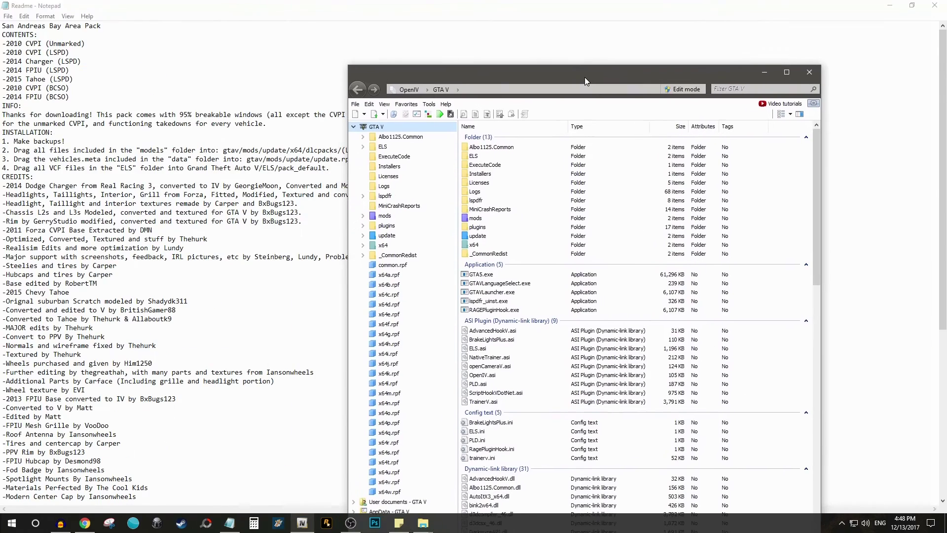
left_click(467, 21)
key("super+Left")
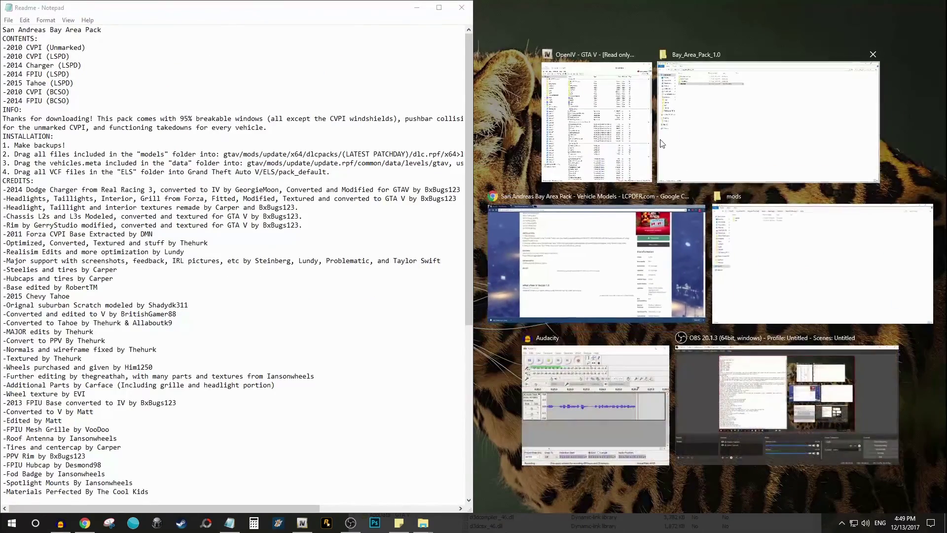
left_click(636, 145)
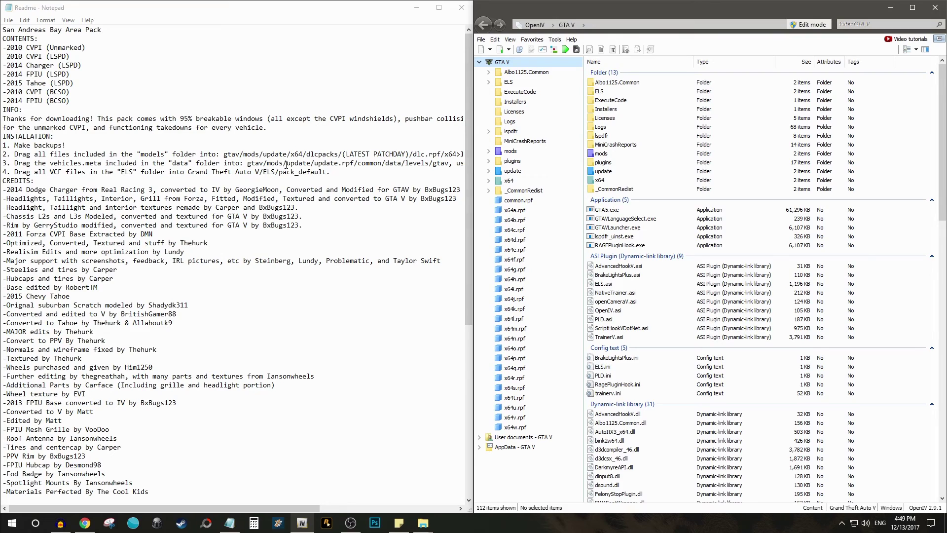
Open the mods/update/x64/dlcpacks folder in OpenIV.
double_click(601, 154)
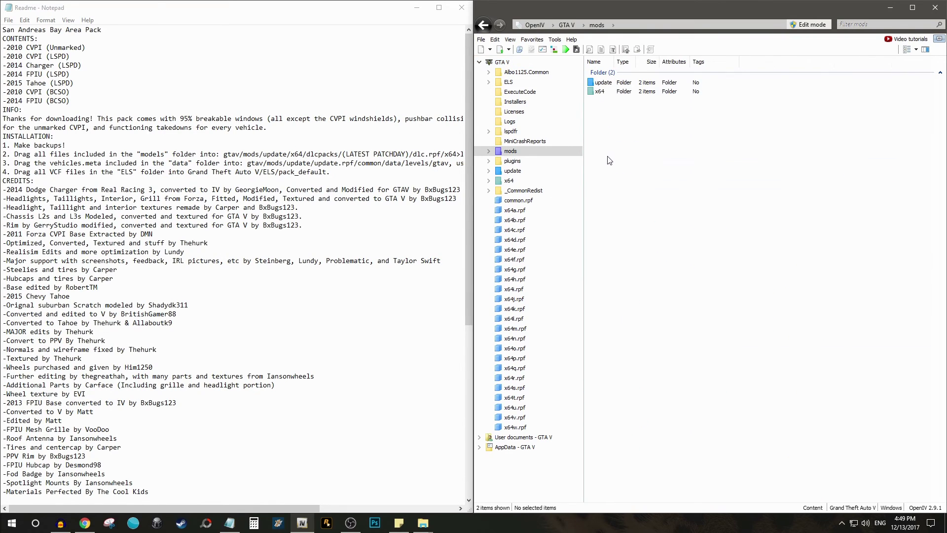
double_click(611, 83)
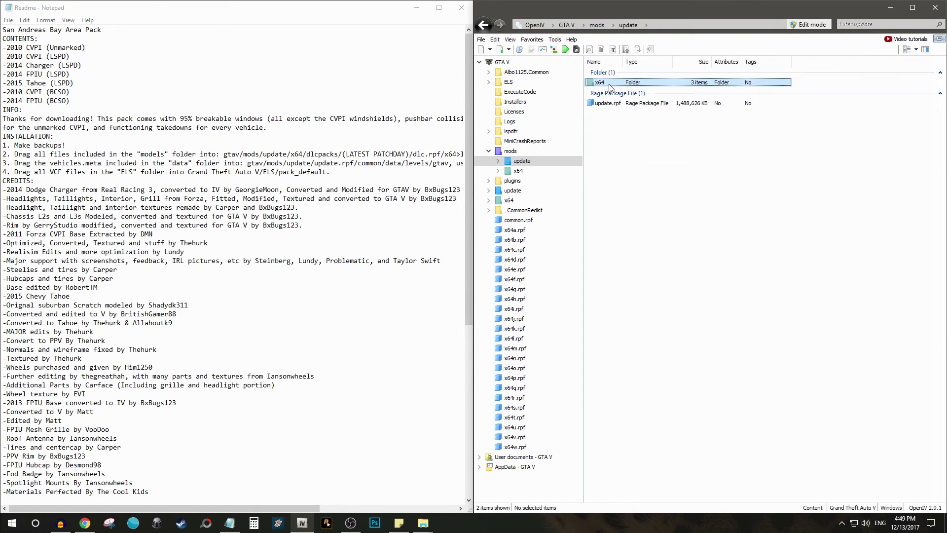
double_click(611, 85)
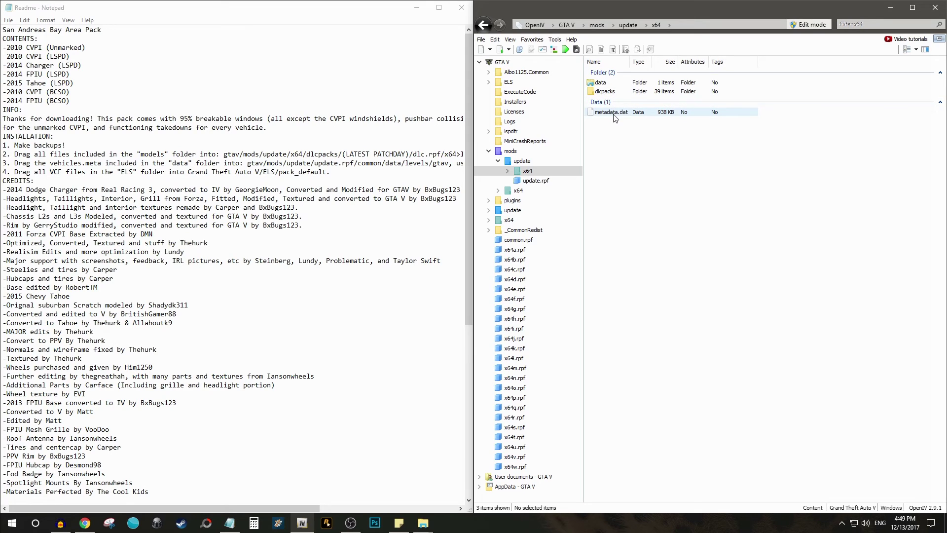
left_click(615, 92)
double_click(614, 92)
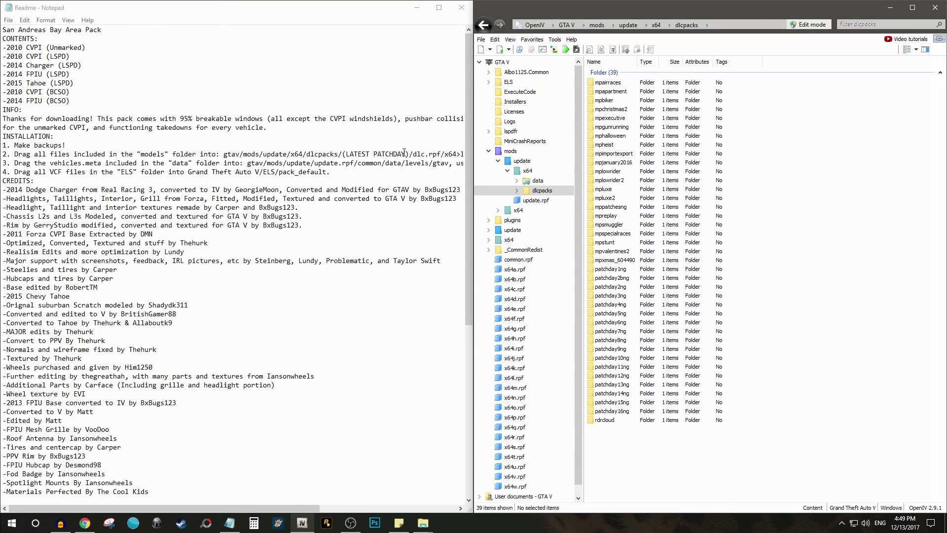
Highlight "(LATEST PATCHDAY)" in the Readme, look inside the dlc.rpf of patchday16ng and return to dlcpacks.
left_click_drag(411, 154, 341, 154)
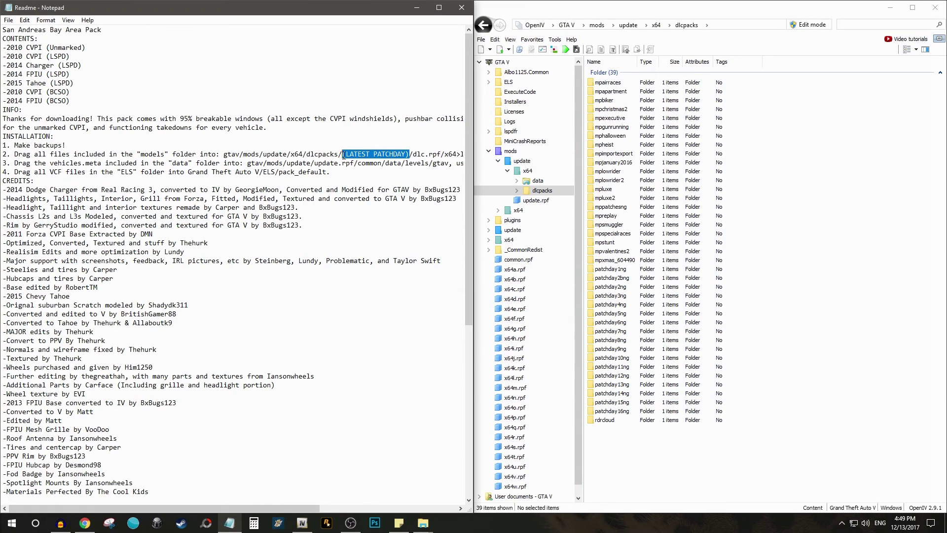
double_click(612, 411)
double_click(603, 82)
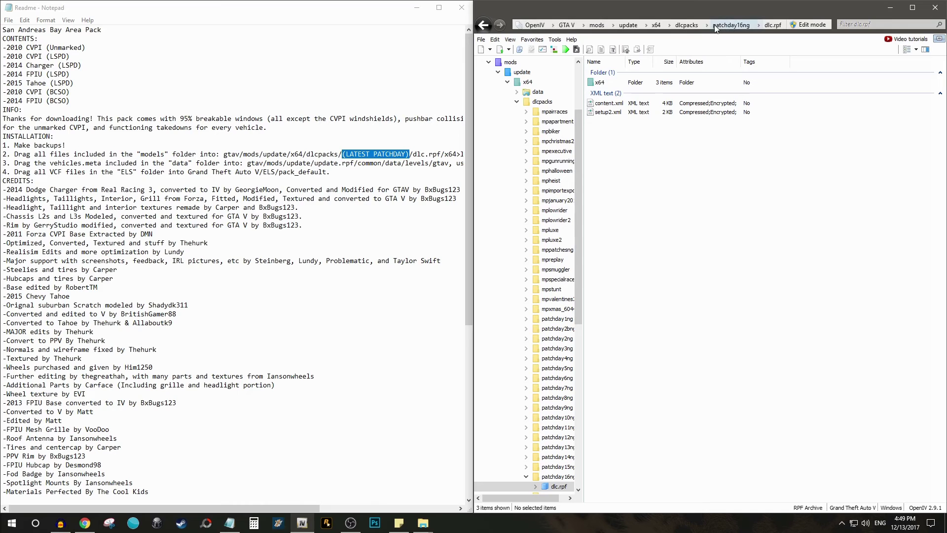
left_click(659, 25)
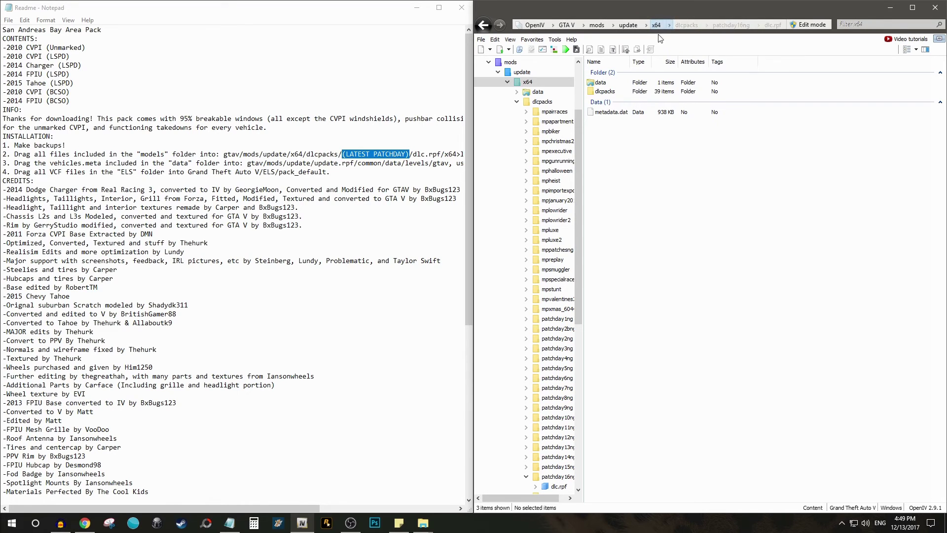
double_click(615, 91)
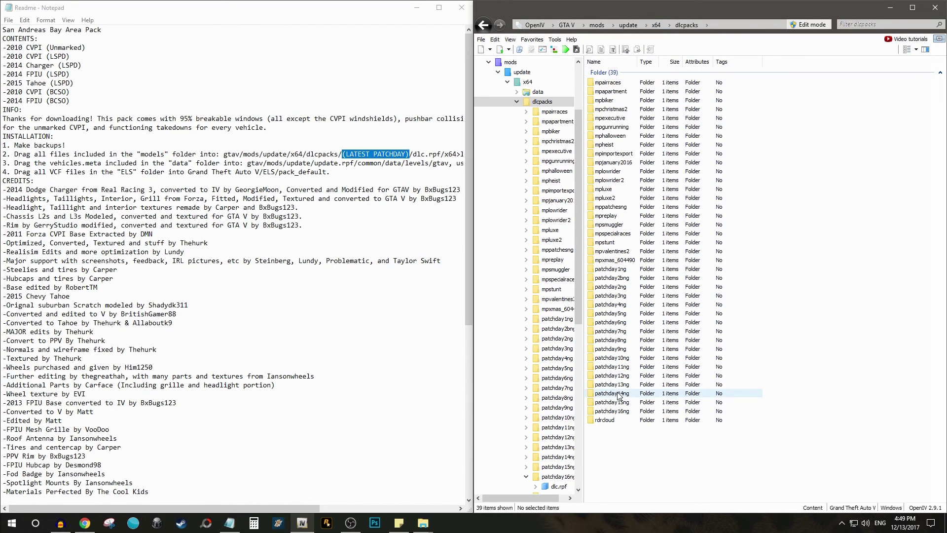
Look inside patchday14ng, return to dlcpacks and compare patchday16ng with the dlcpacks path in the Readme.
double_click(619, 394)
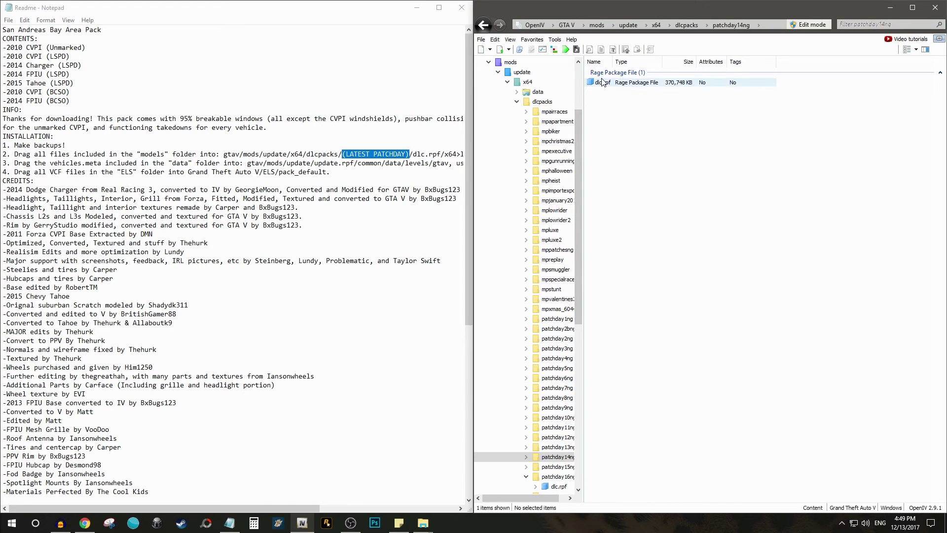
key("BackSpace")
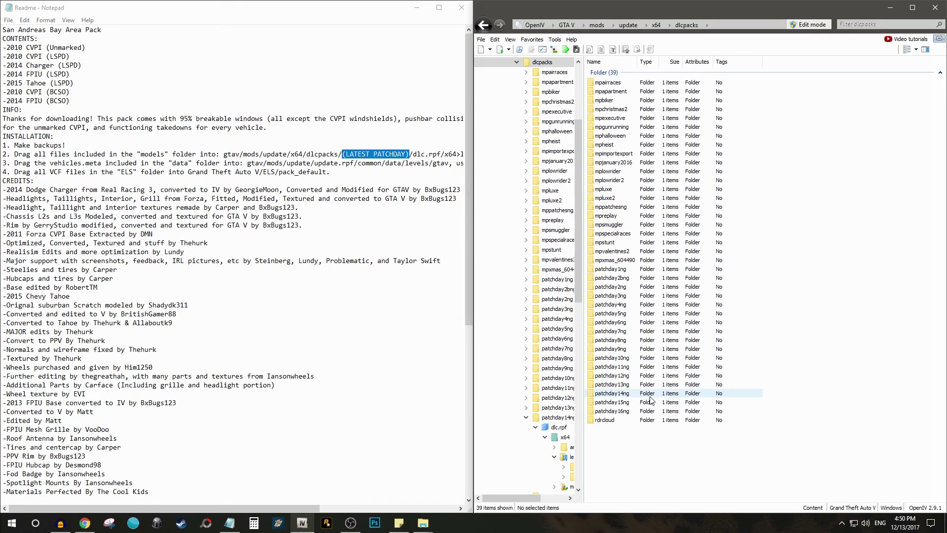
left_click(625, 411)
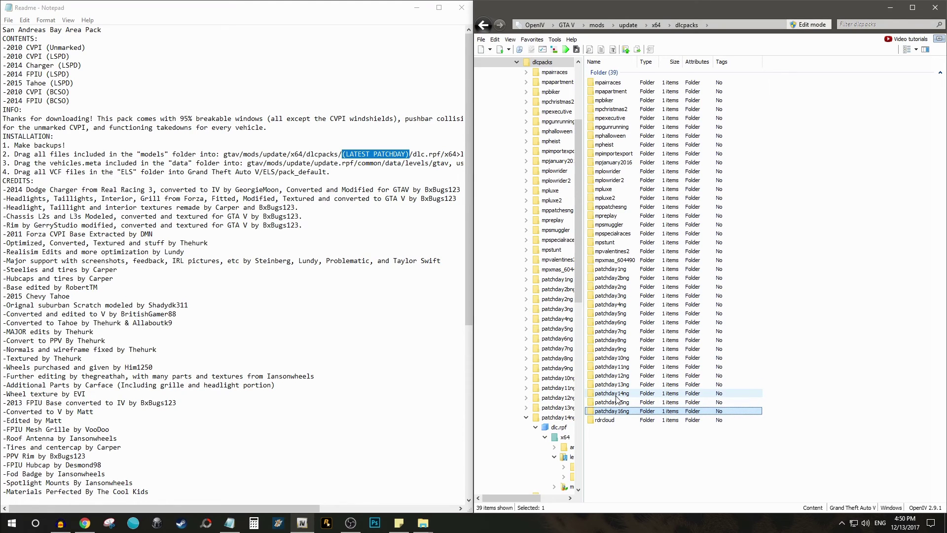
left_click_drag(332, 154, 292, 154)
left_click(242, 149)
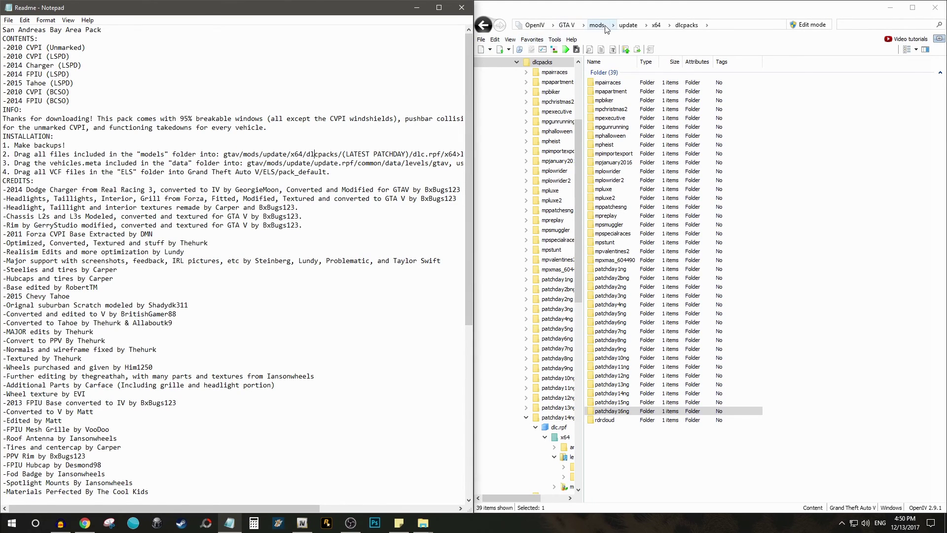
Open vehicles.rpf inside patchday14ng's dlc.rpf, under x64/levels/gta5, following the path in the Readme.
double_click(618, 394)
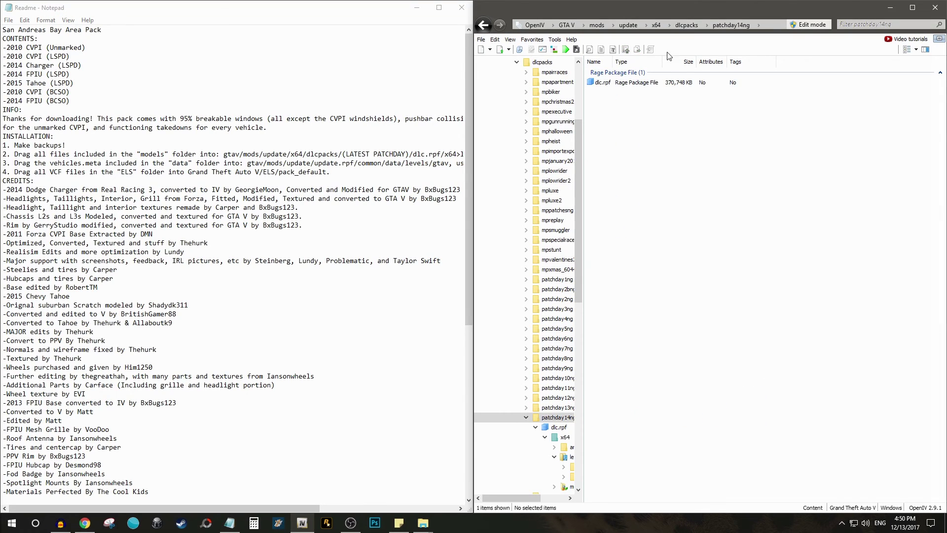
double_click(598, 82)
left_click_drag(297, 504, 344, 504)
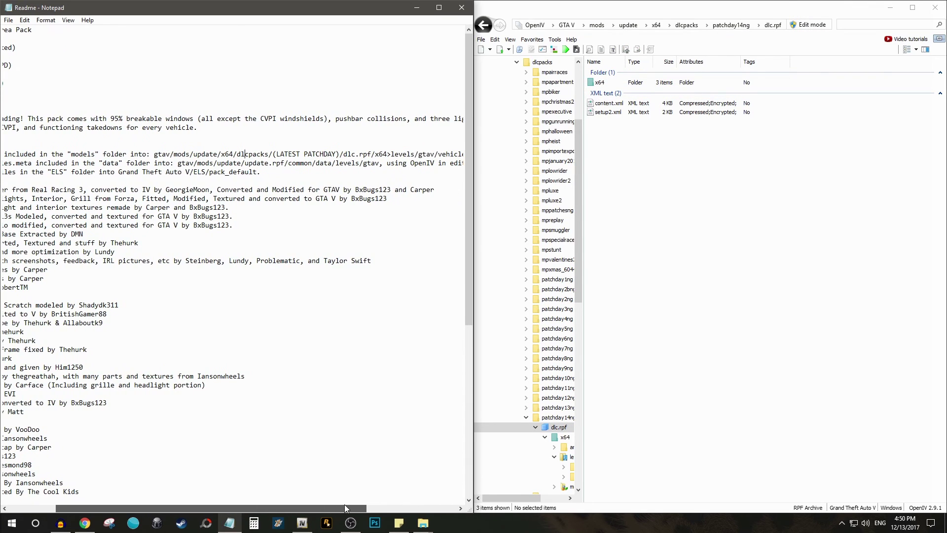
double_click(599, 82)
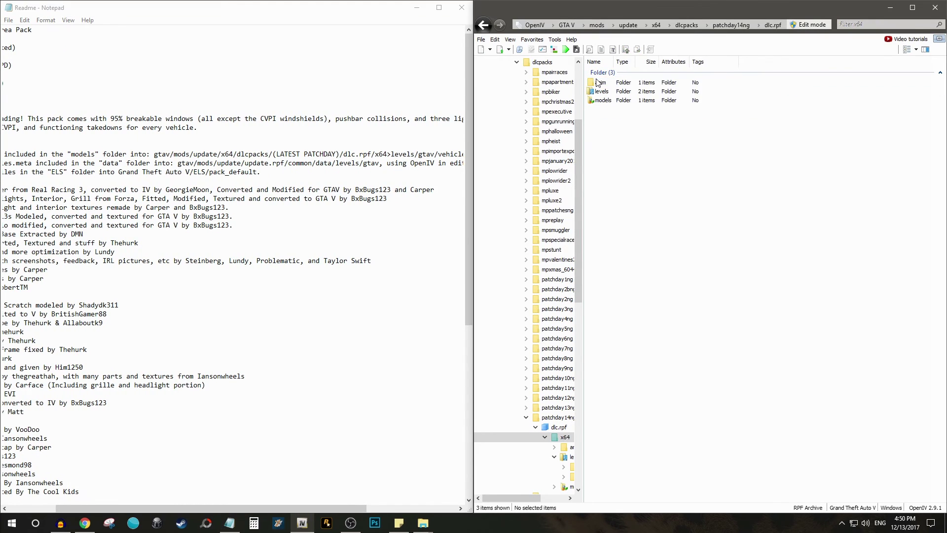
double_click(600, 91)
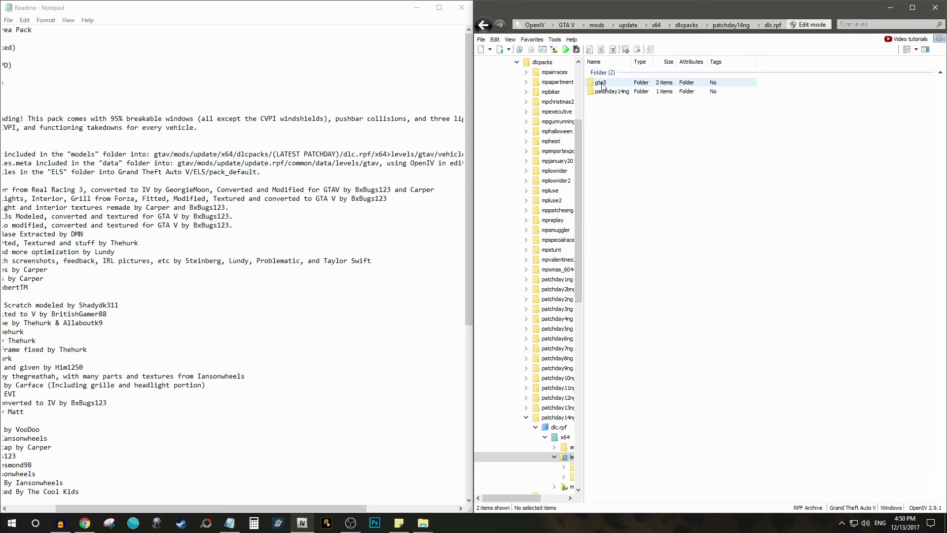
double_click(601, 83)
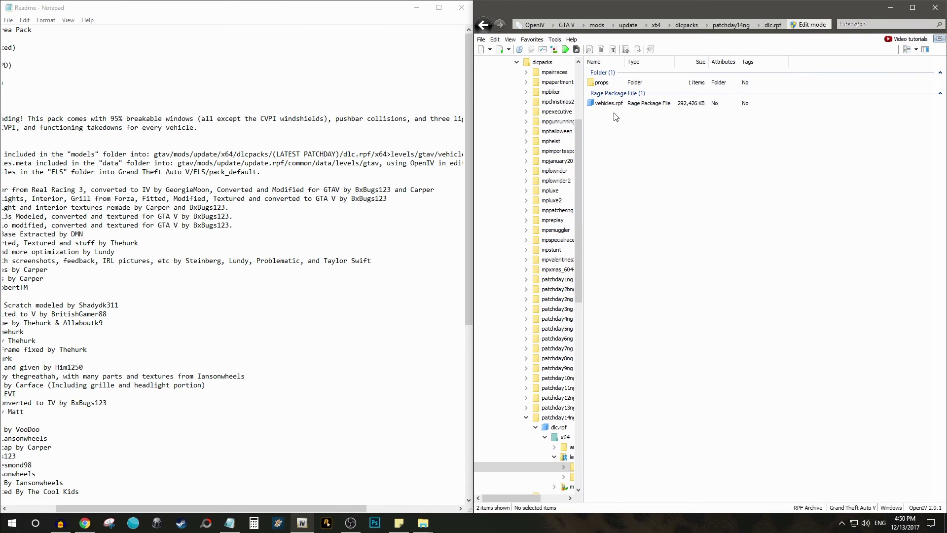
double_click(615, 103)
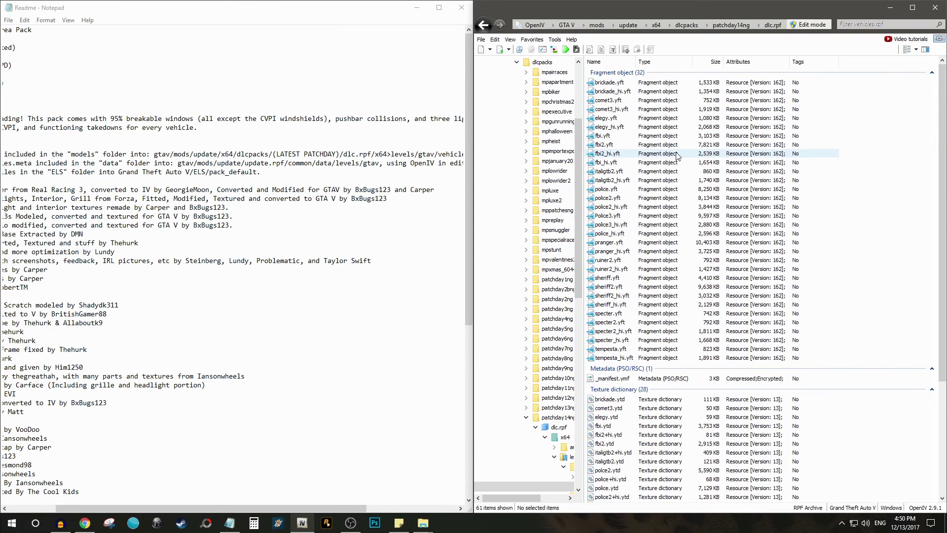
Reread the patchday path in the second installation instruction of the Readme.
left_click_drag(211, 508, 165, 508)
left_click(416, 335)
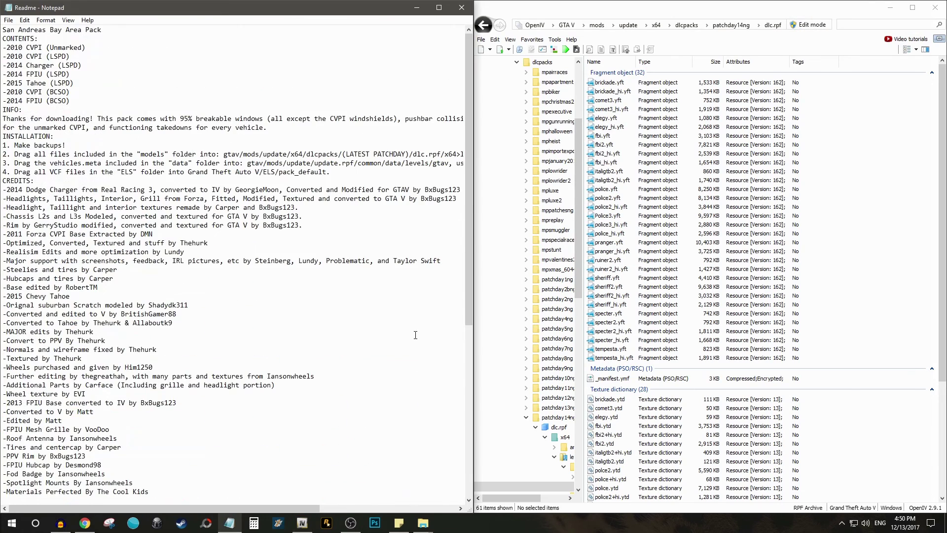
left_click_drag(410, 153, 375, 146)
left_click(377, 148)
left_click_drag(425, 191, 461, 189)
Maximize the OpenIV window, turn on Edit mode with its warning accepted, and dismiss the title update notice.
left_click(913, 7)
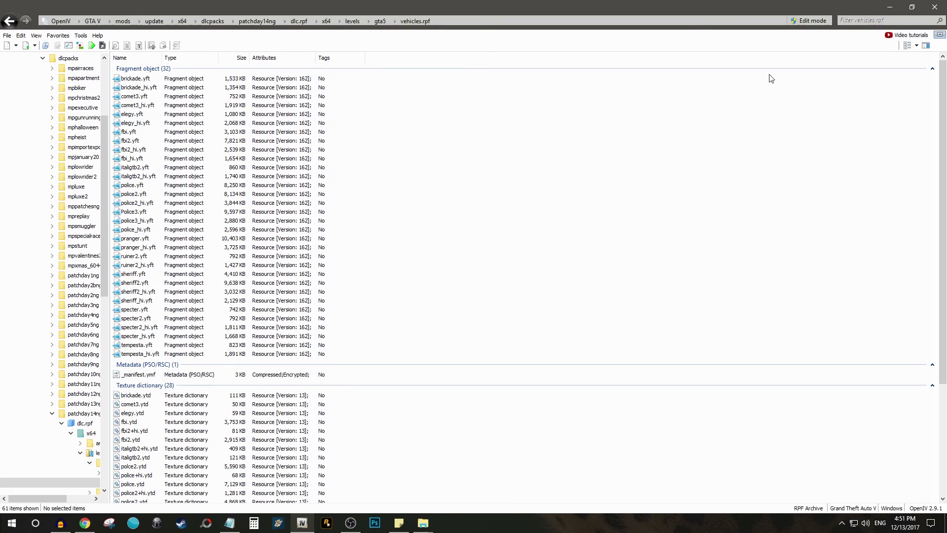
left_click(814, 22)
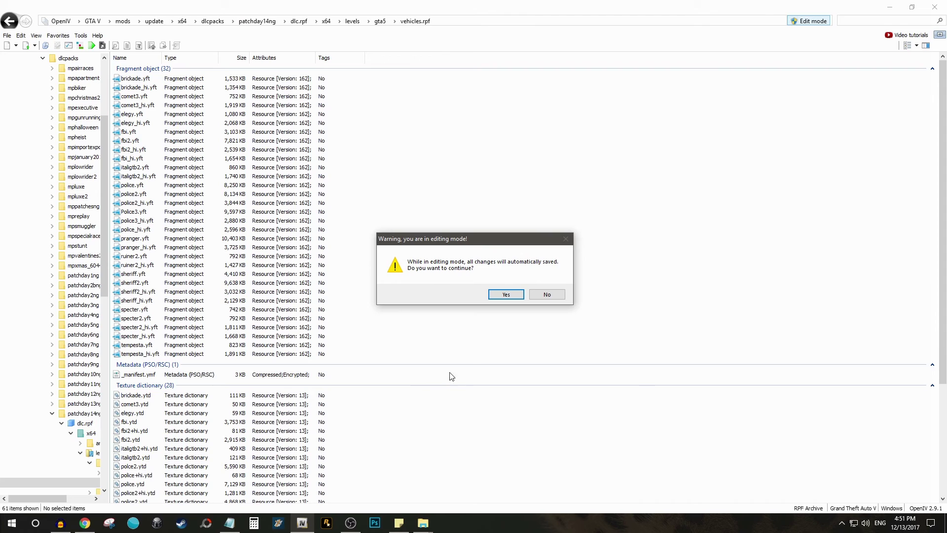
left_click(506, 295)
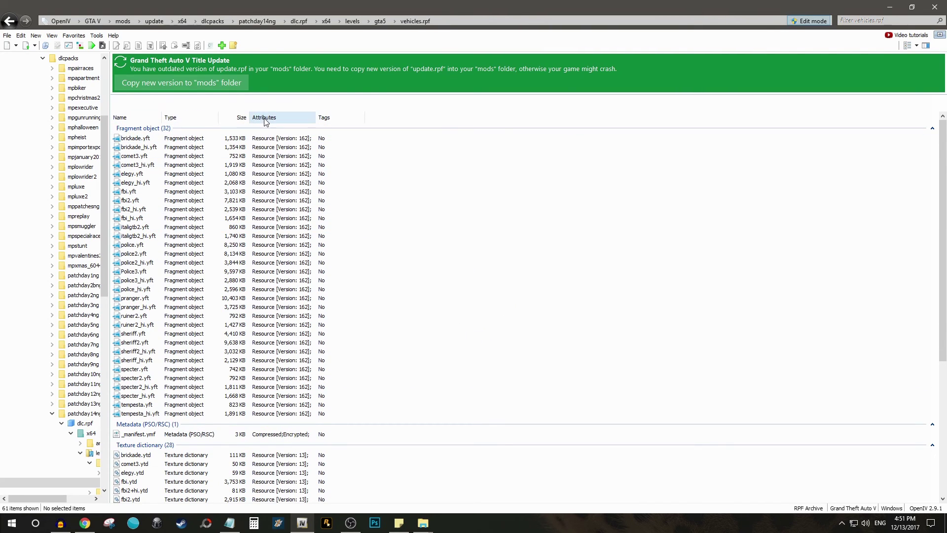
left_click(588, 88)
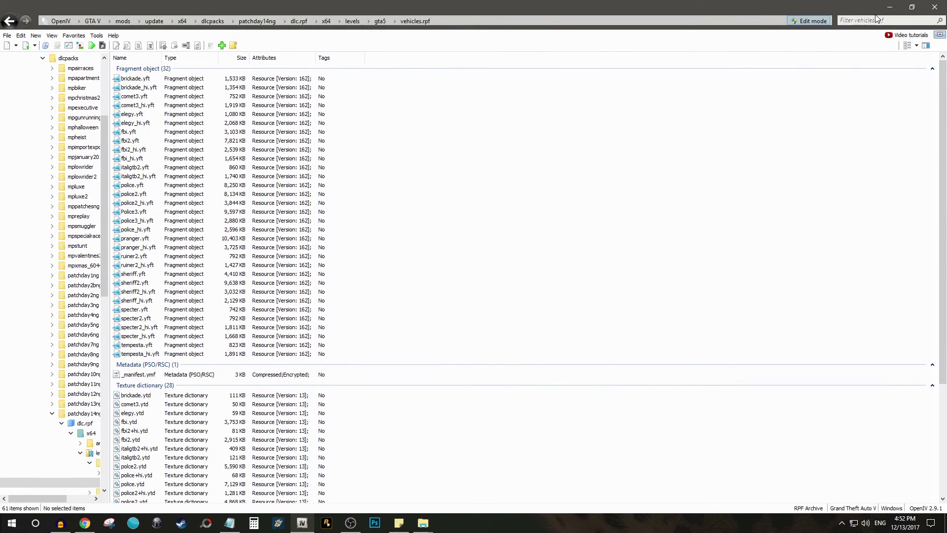
Restore the OpenIV window, minimize the Readme and open Installation Files/Vehicle Files in the Bay_Area_Pack_1.0 folder.
left_click(913, 6)
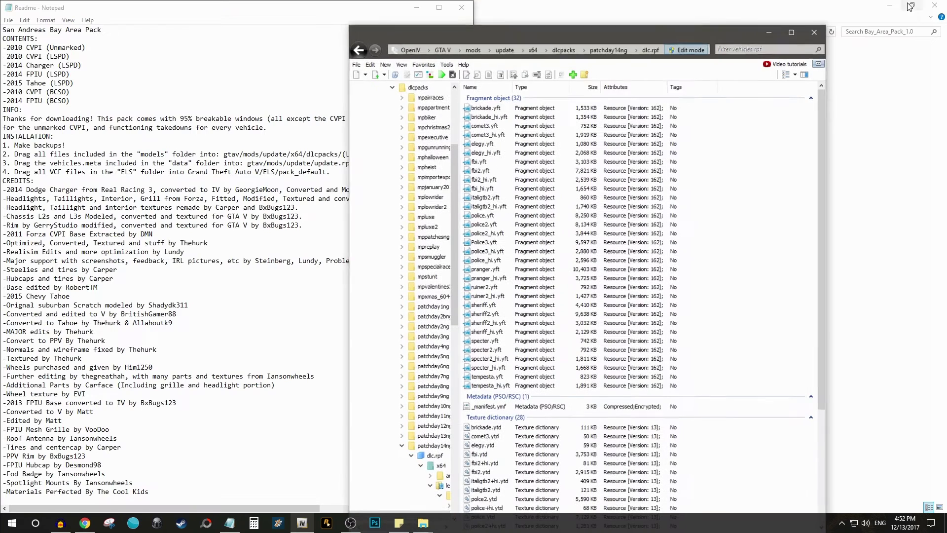
left_click(299, 14)
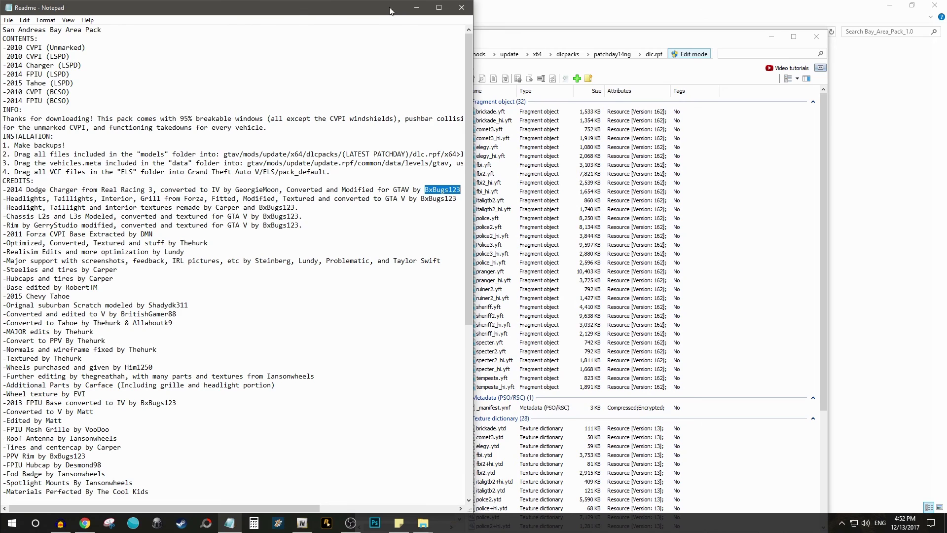
left_click(417, 8)
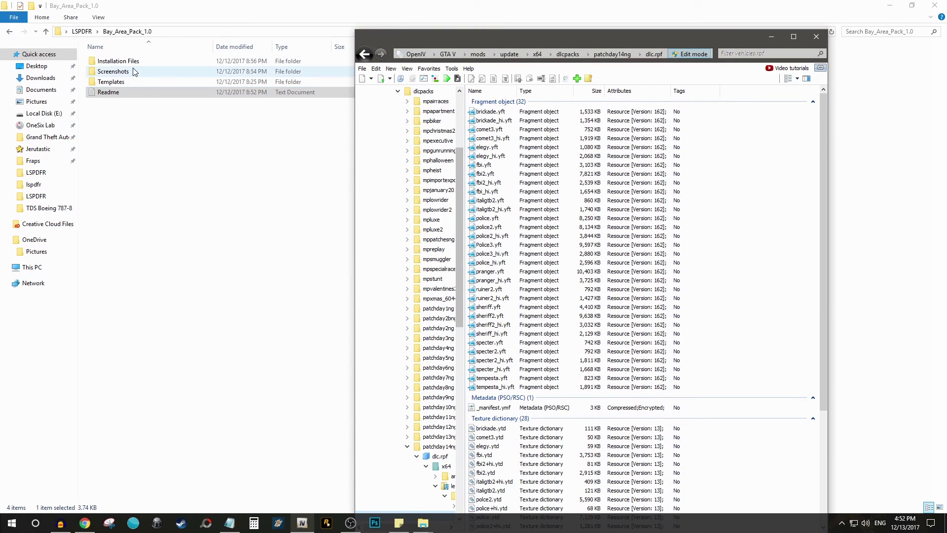
left_click(133, 62)
double_click(133, 61)
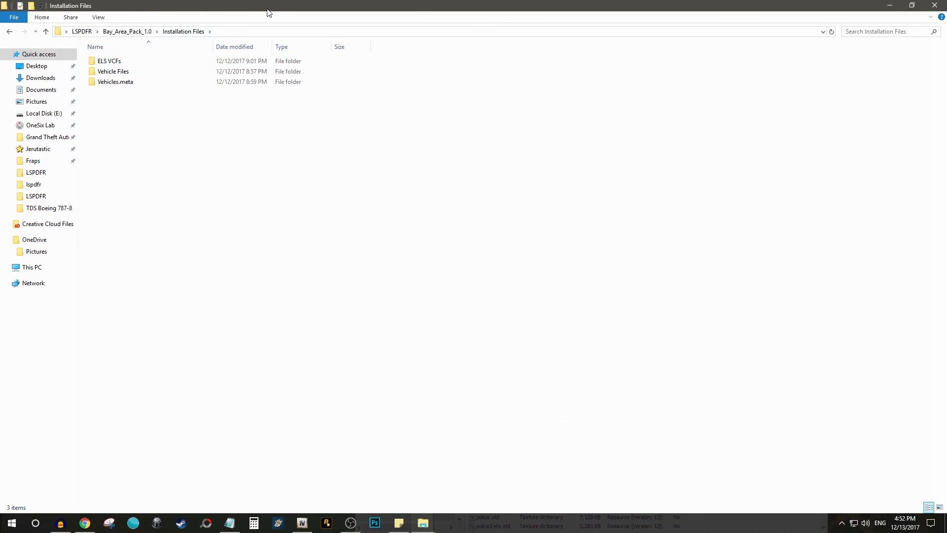
double_click(145, 70)
Snap the Vehicle Files window beside OpenIV and copy all of its .yft and .ytd files into vehicles.rpf.
left_click_drag(340, 6, 1, 156)
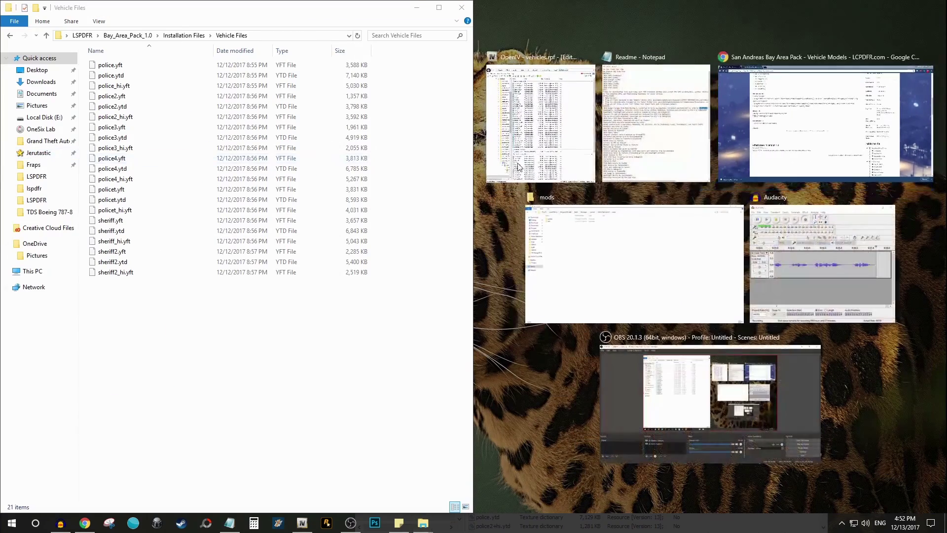
left_click(559, 140)
left_click_drag(145, 334, 96, 5)
left_click_drag(114, 86, 892, 153)
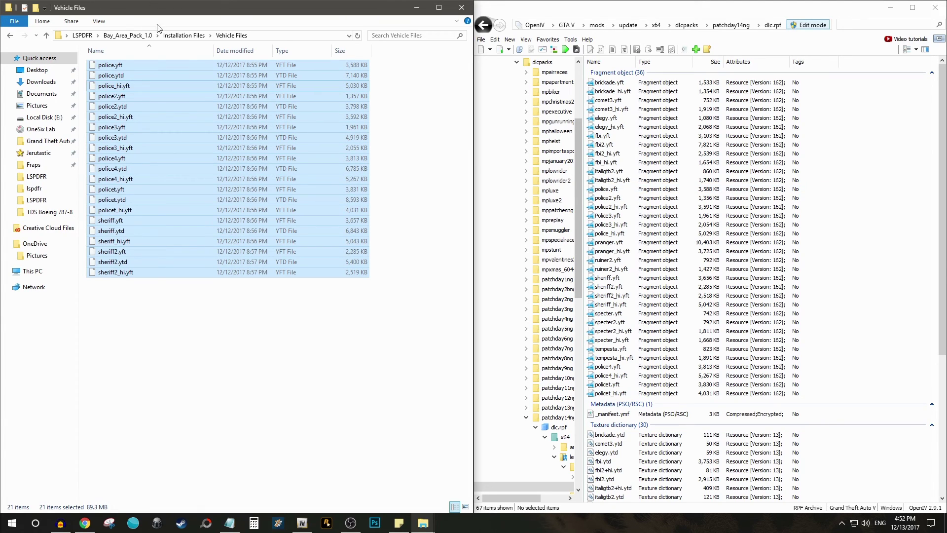
Open the Vehicles.meta folder inside Installation Files and keep its window snapped beside OpenIV.
left_click(185, 35)
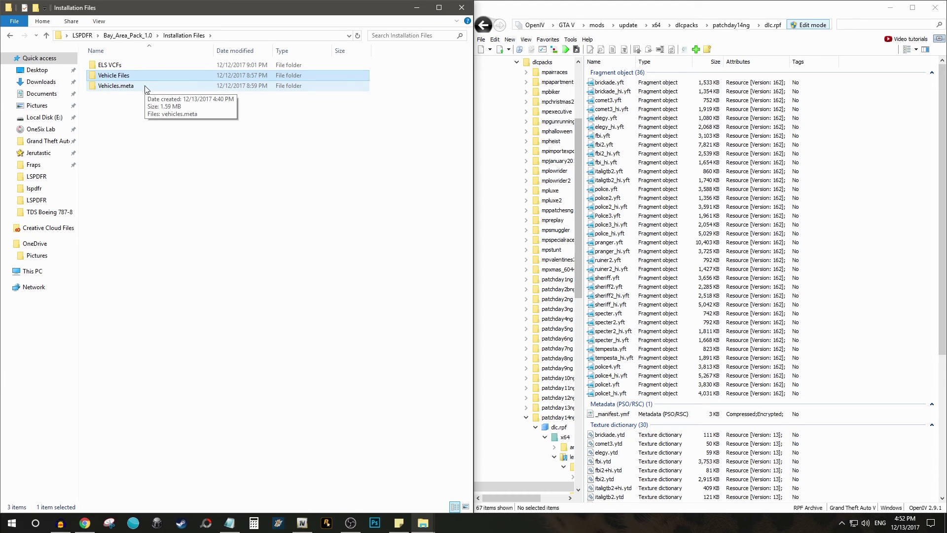
double_click(146, 86)
mouse_move(423, 524)
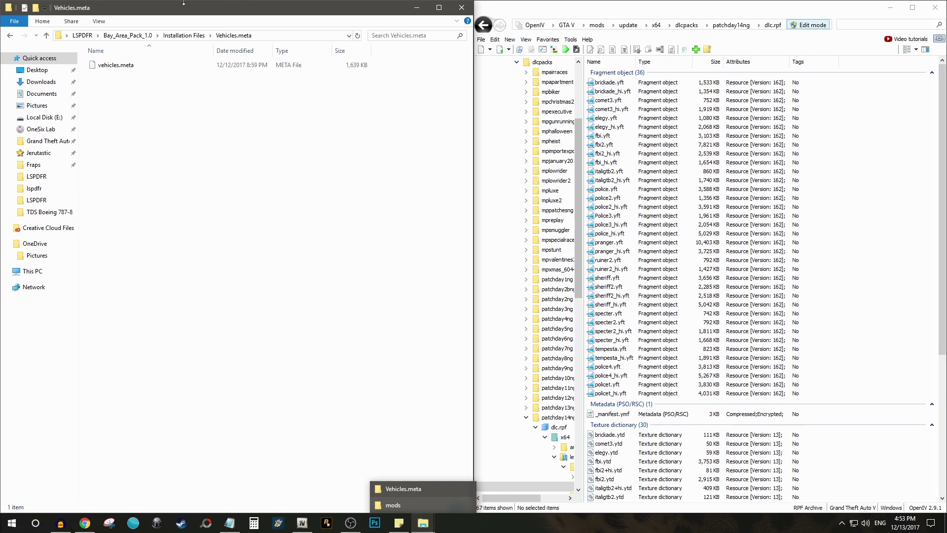
left_click_drag(262, 11, 253, 176)
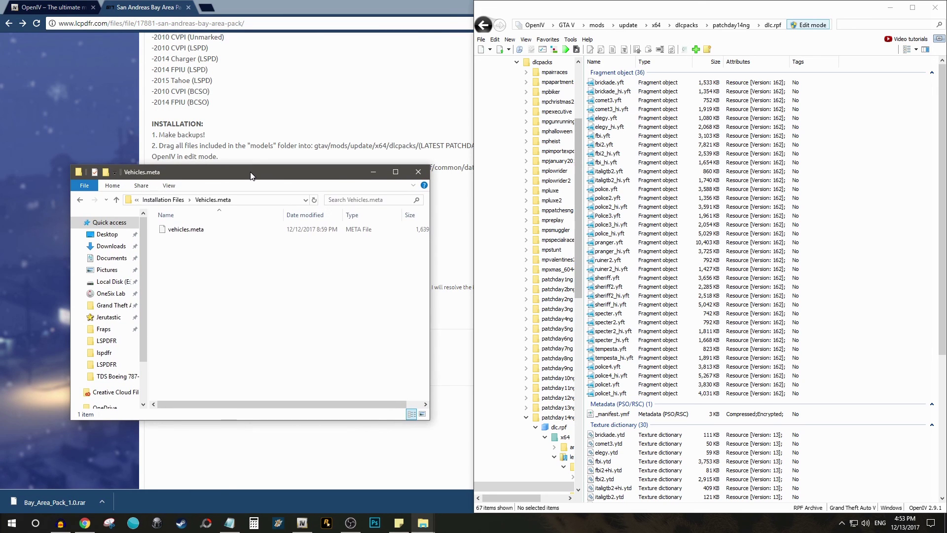
left_click(394, 172)
key("super+Left")
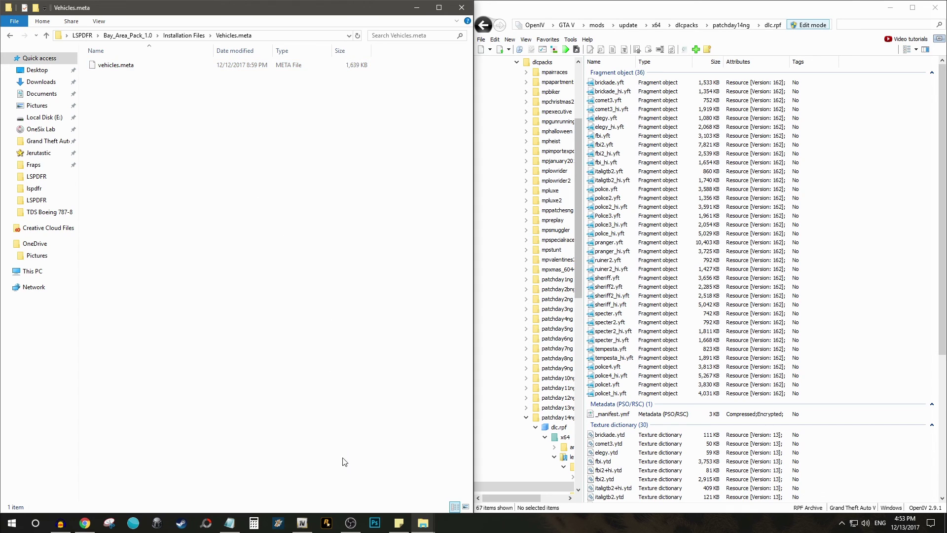
Bring up the Readme, return OpenIV to the GTA V root folder and highlight the vehicles.meta installation instruction.
left_click(228, 522)
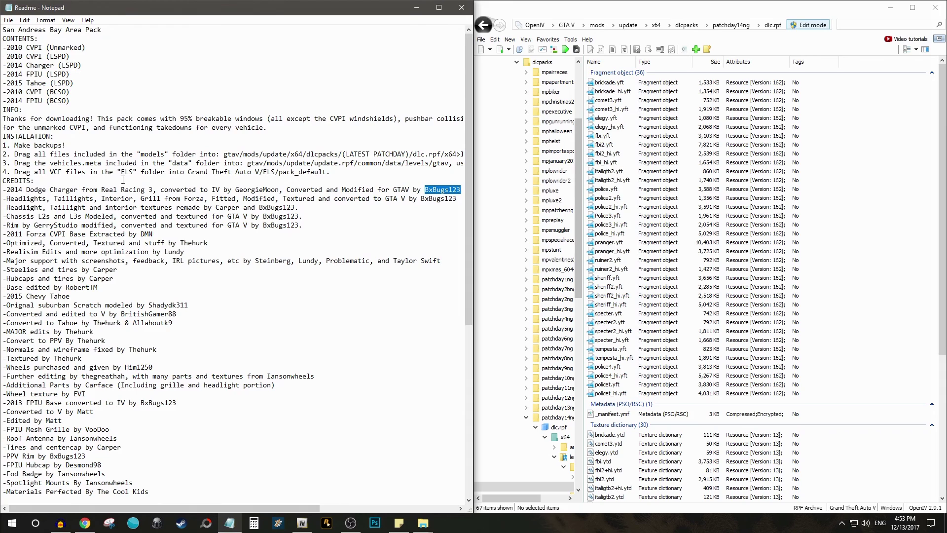
left_click(121, 177)
left_click(567, 24)
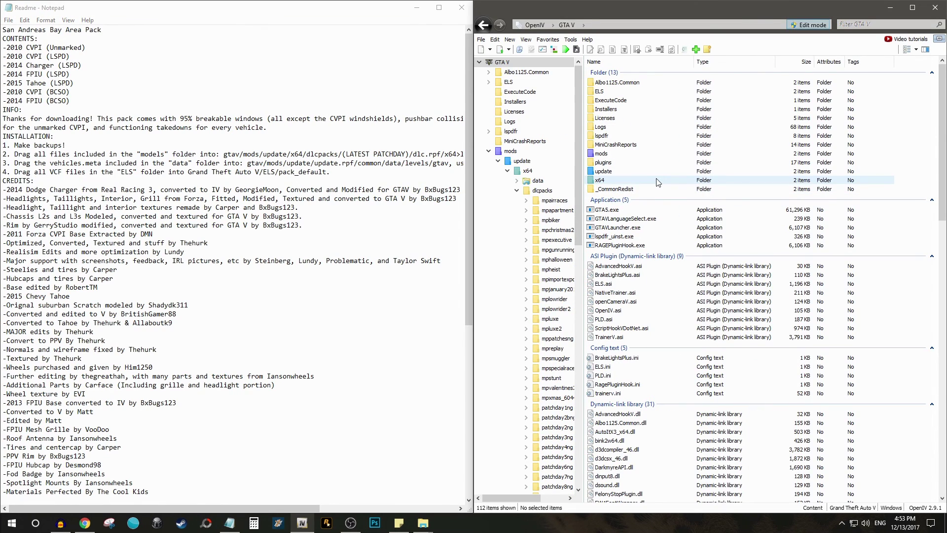
left_click_drag(8, 163, 458, 161)
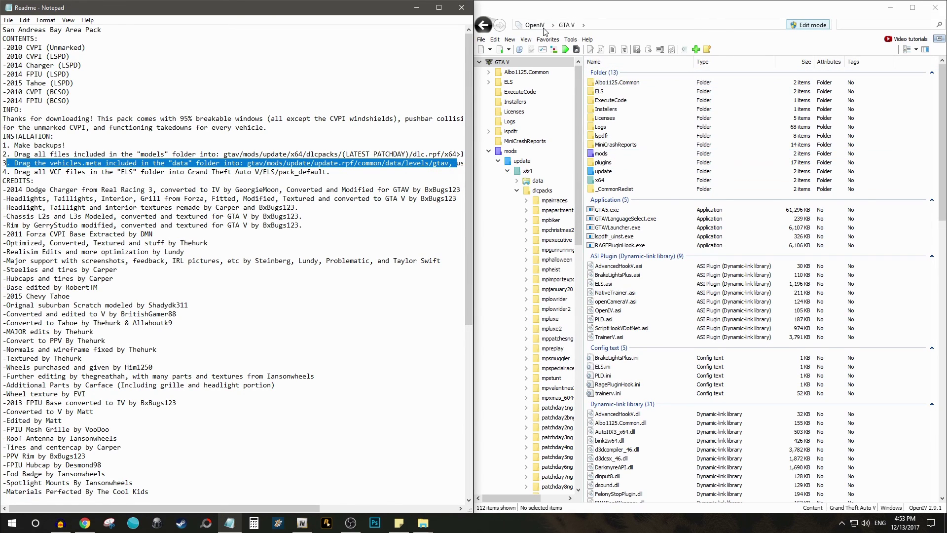
Open mods/update/update.rpf/common/data/levels/gta5 in OpenIV.
double_click(599, 154)
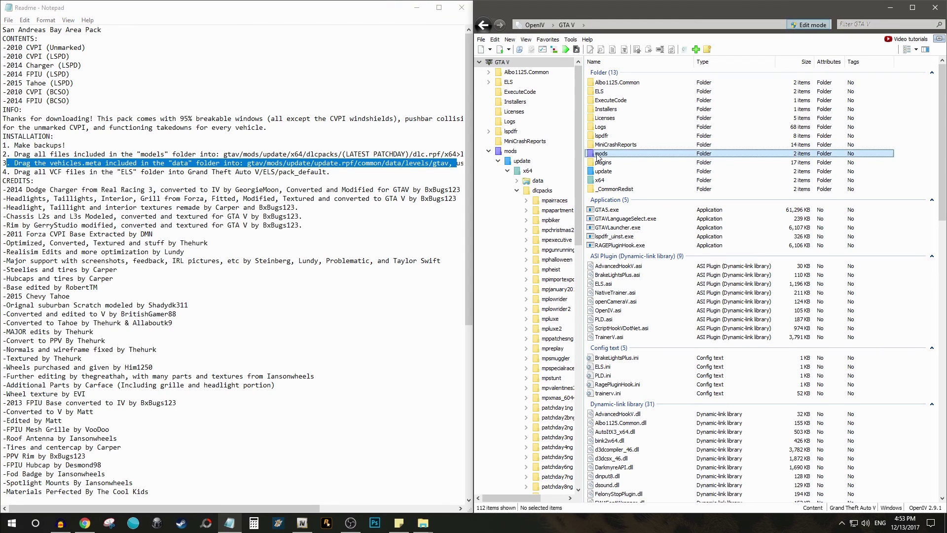
double_click(603, 82)
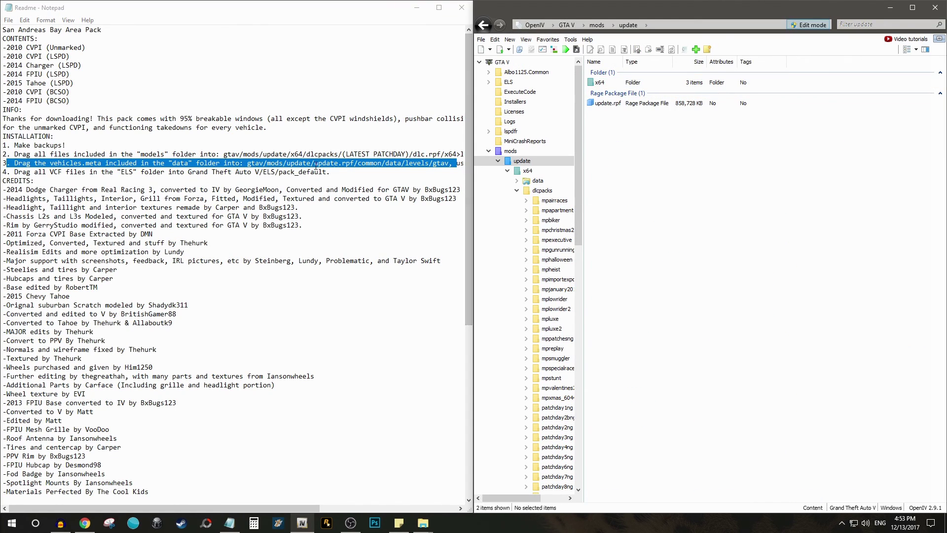
double_click(609, 103)
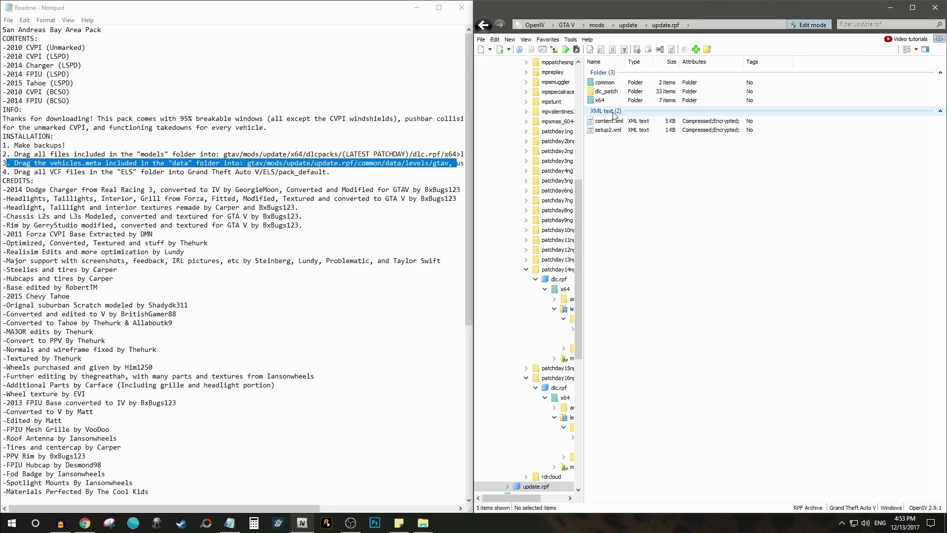
double_click(606, 82)
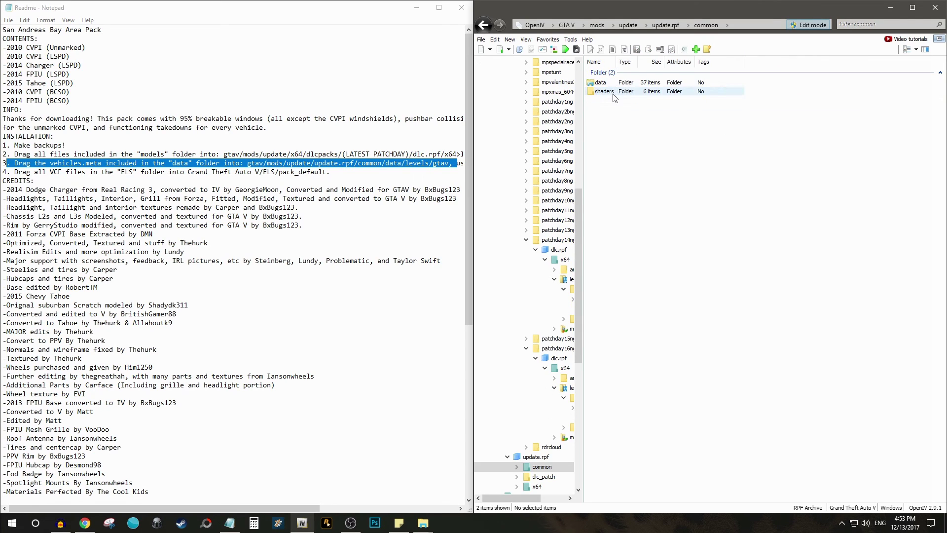
double_click(610, 85)
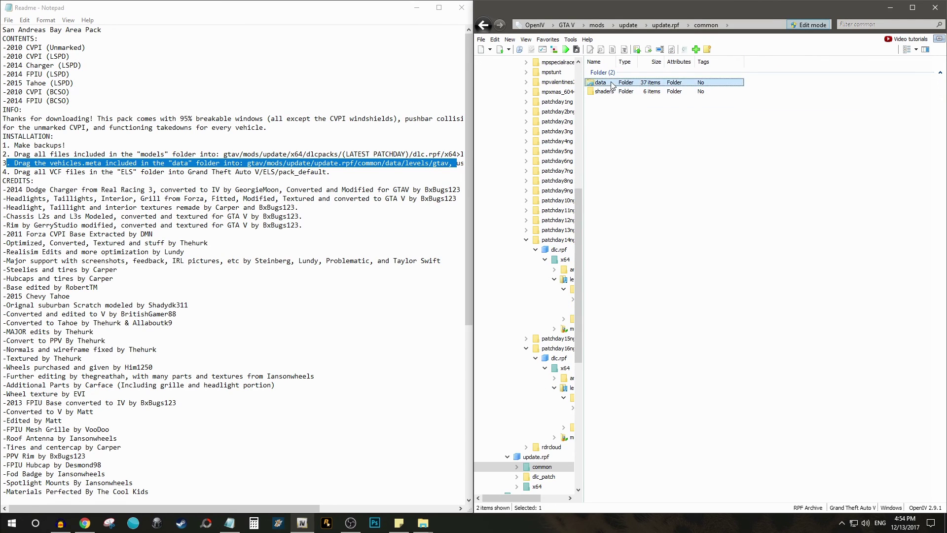
double_click(612, 128)
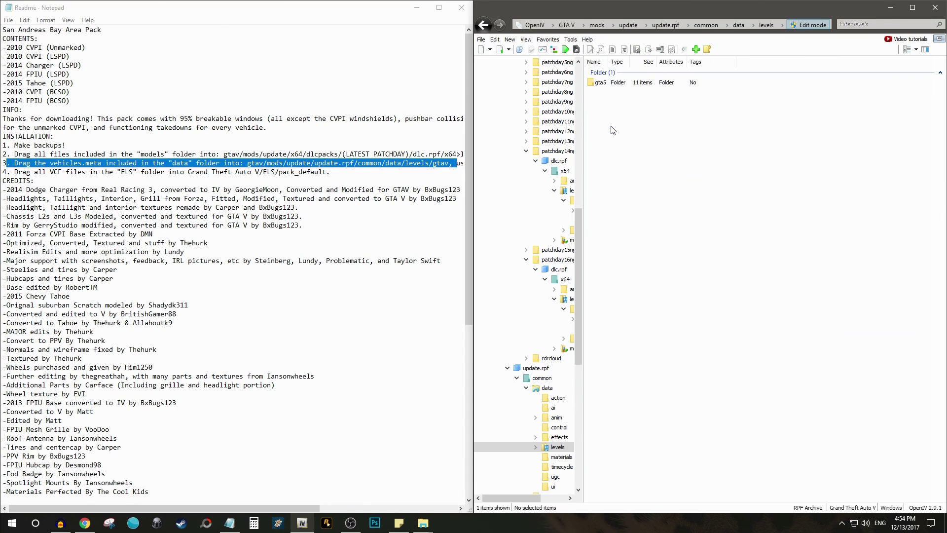
double_click(607, 83)
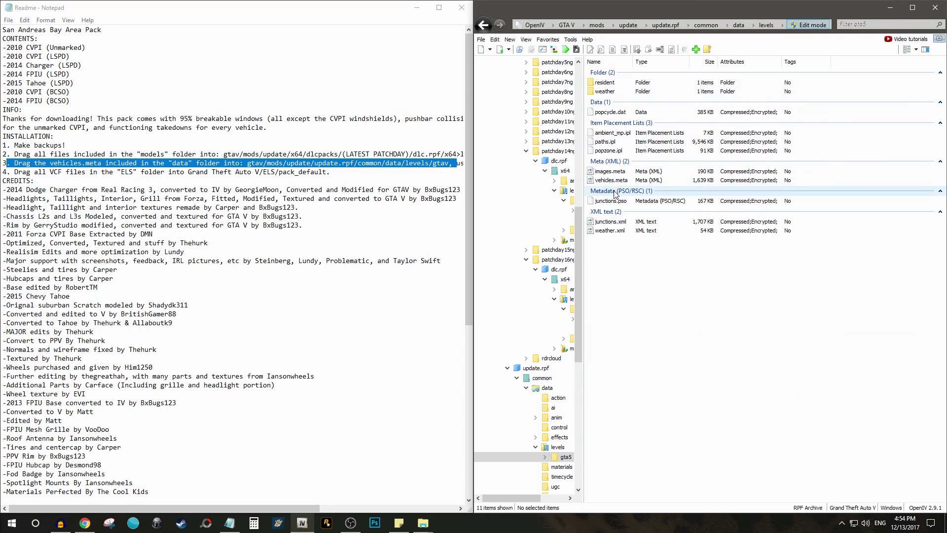
Move the Readme out of the way and copy vehicles.meta from the pack into the gta5 folder in OpenIV.
left_click_drag(390, 8, 308, 254)
left_click_drag(129, 68, 737, 269)
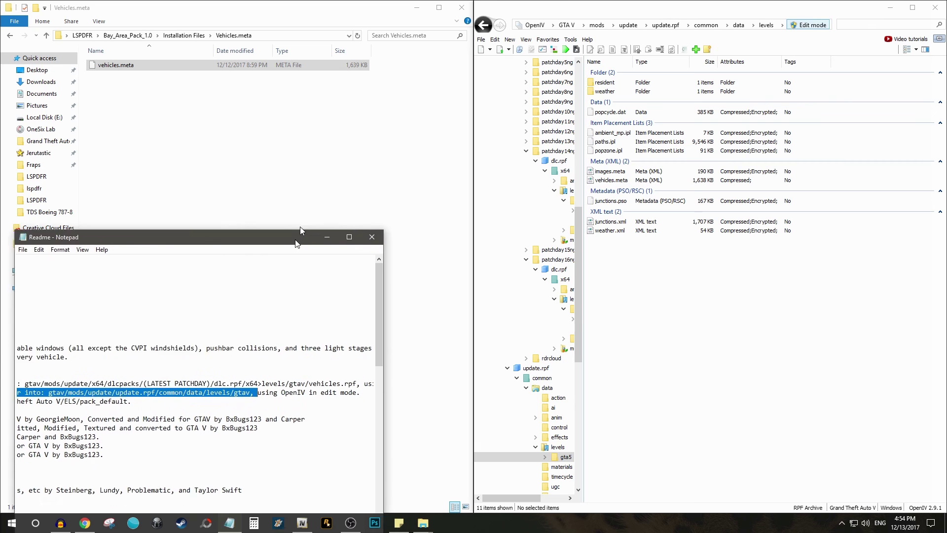
left_click_drag(300, 227, 300, 13)
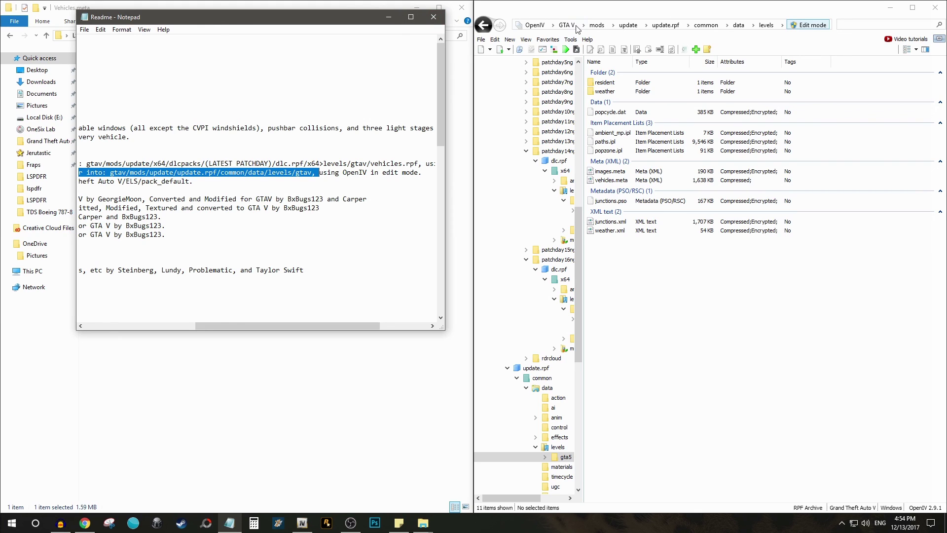
Switch to File Explorer and open the pack's ELS VCFs folder inside Installation Files.
left_click(418, 521)
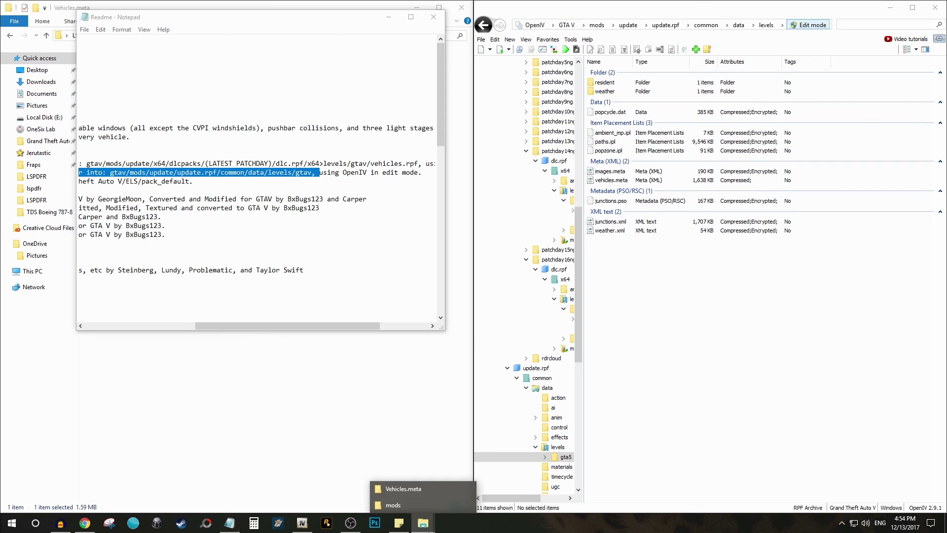
left_click(424, 505)
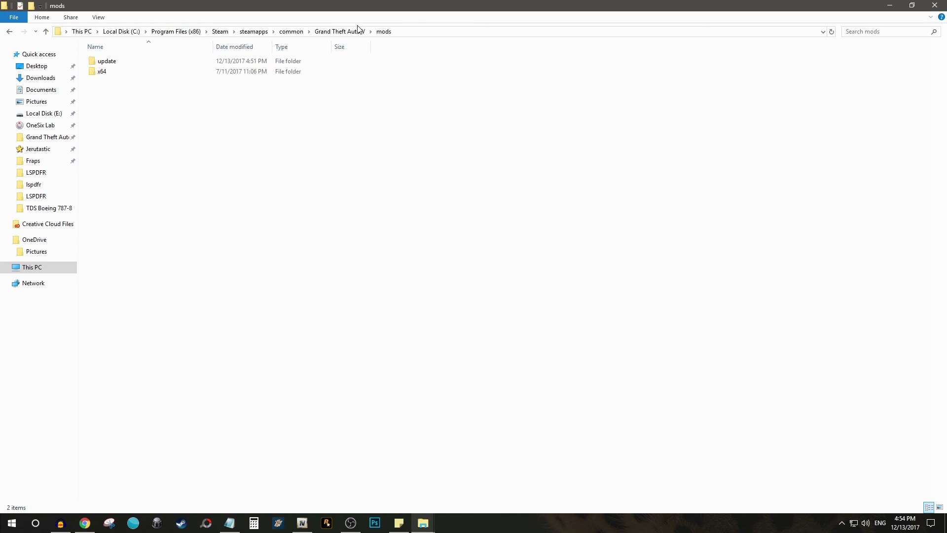
left_click(423, 522)
left_click(428, 490)
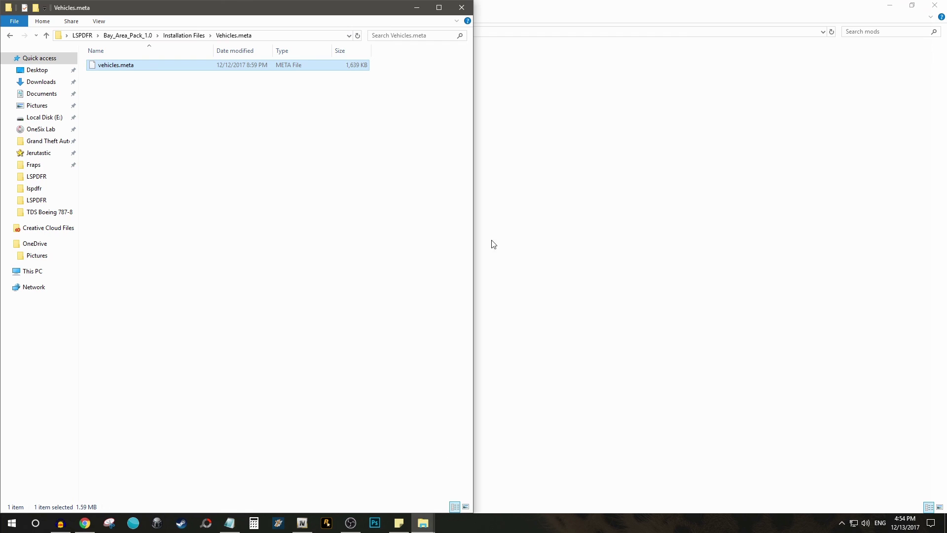
left_click(199, 35)
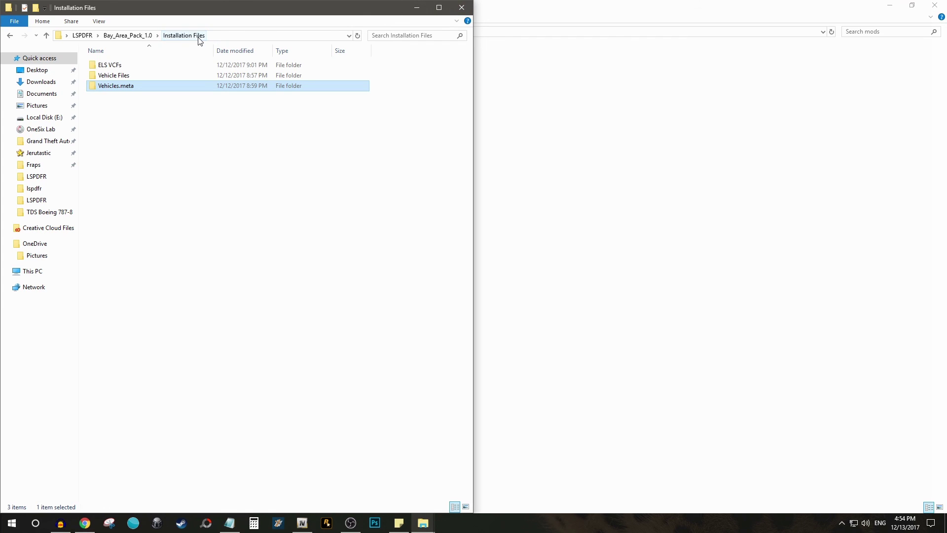
double_click(136, 69)
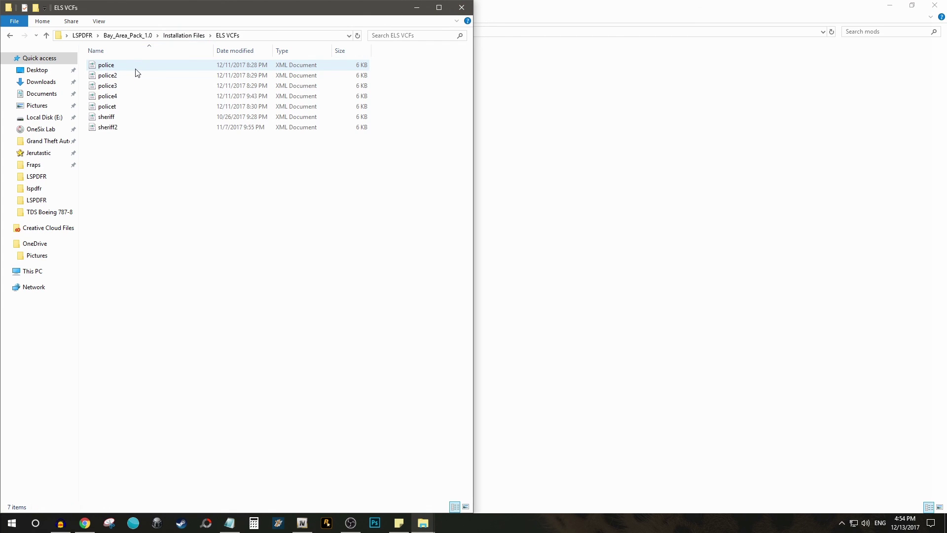
Snap the mods folder window beside the ELS VCFs window and open Grand Theft Auto V/ELS/pack_default in it.
left_click(423, 522)
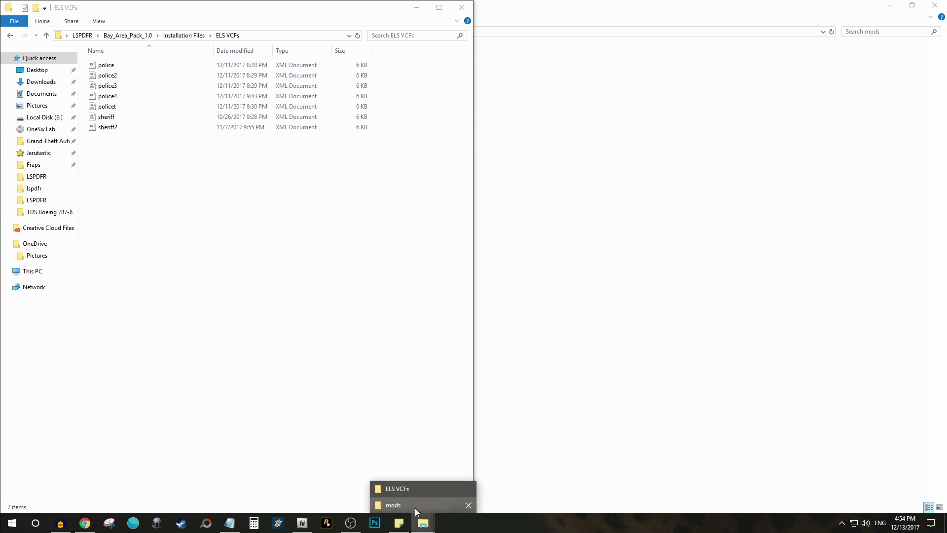
left_click(416, 505)
left_click_drag(391, 5, 944, 148)
left_click(600, 175)
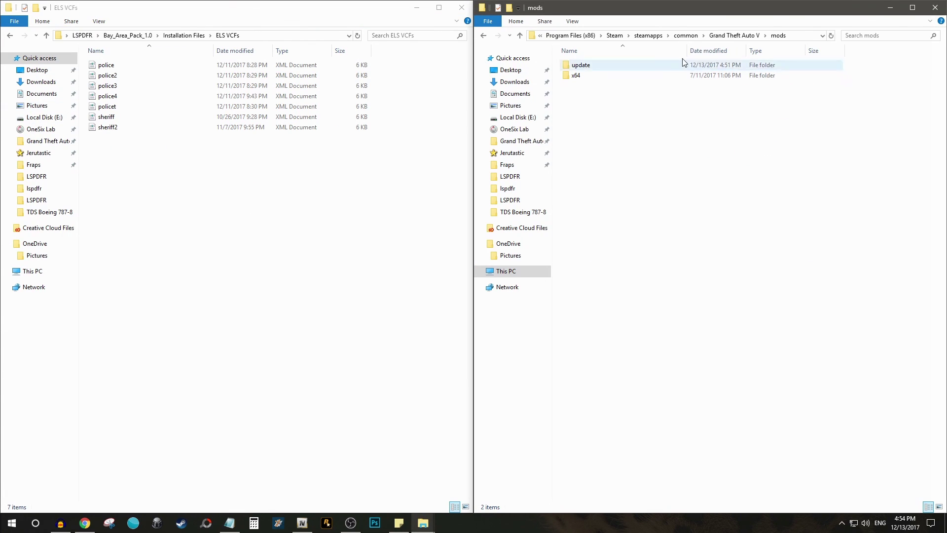
left_click(734, 35)
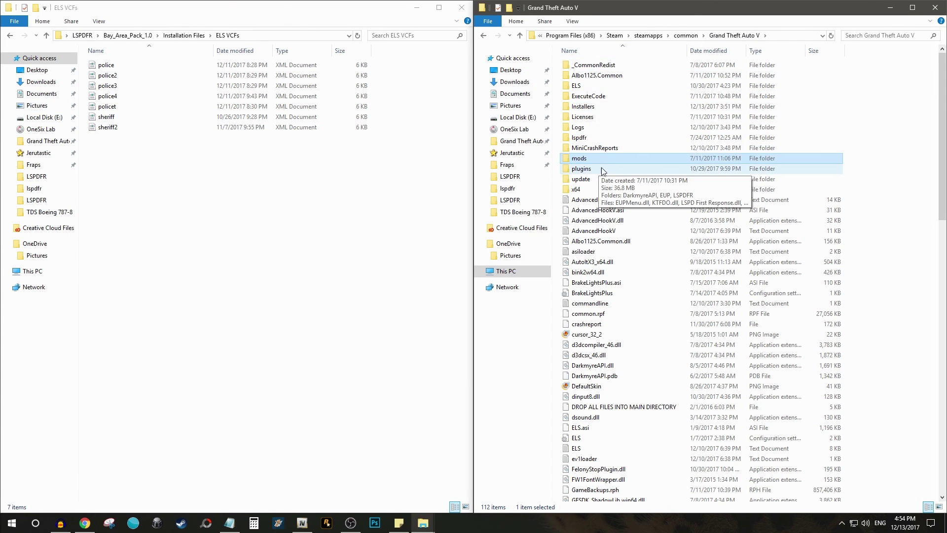
double_click(595, 88)
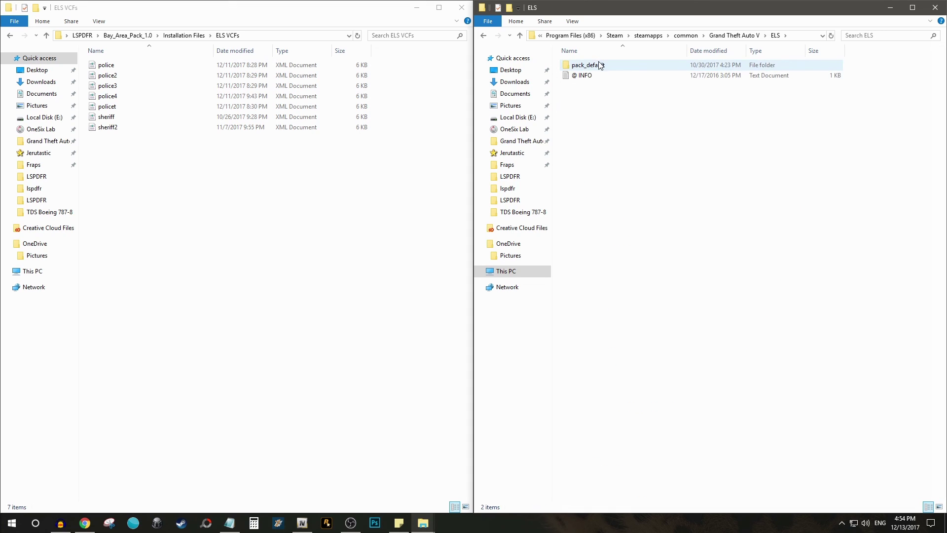
double_click(600, 66)
Move all the police and sheriff XML files from ELS VCFs into pack_default, replacing the files with the same names.
left_click_drag(601, 241, 596, 85)
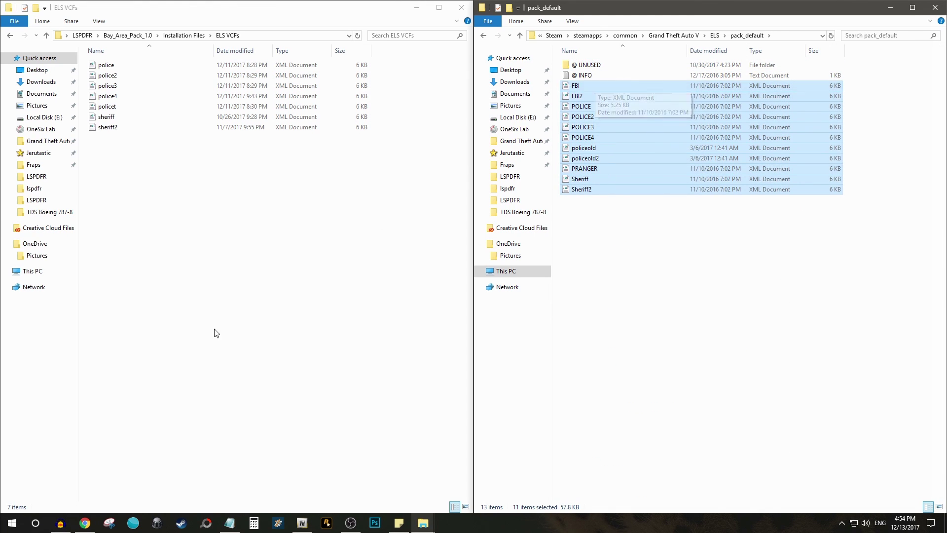
left_click_drag(241, 250, 210, 55)
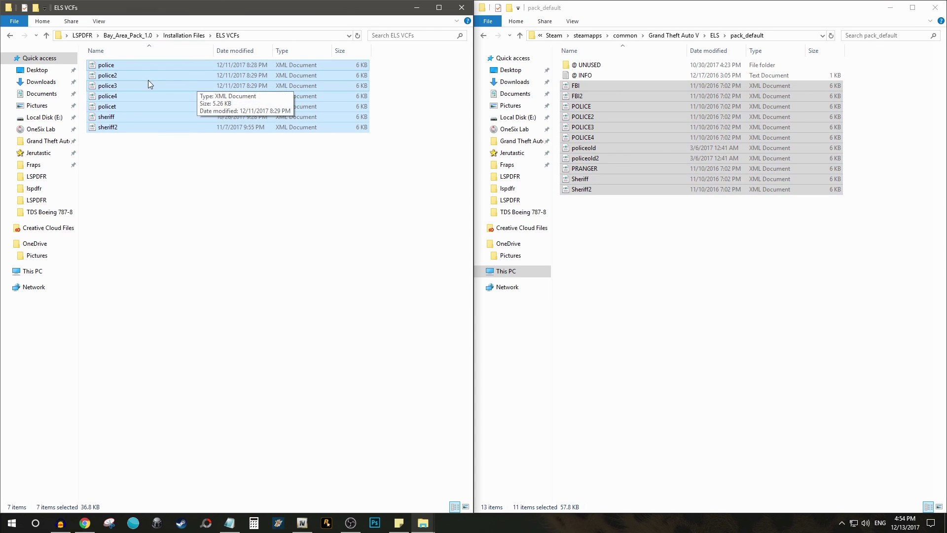
left_click_drag(124, 79, 695, 263)
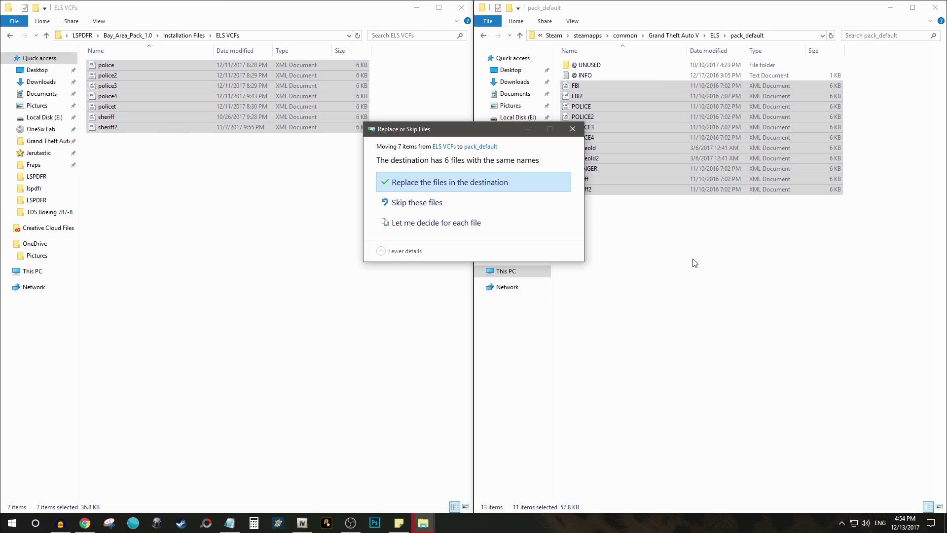
left_click(437, 183)
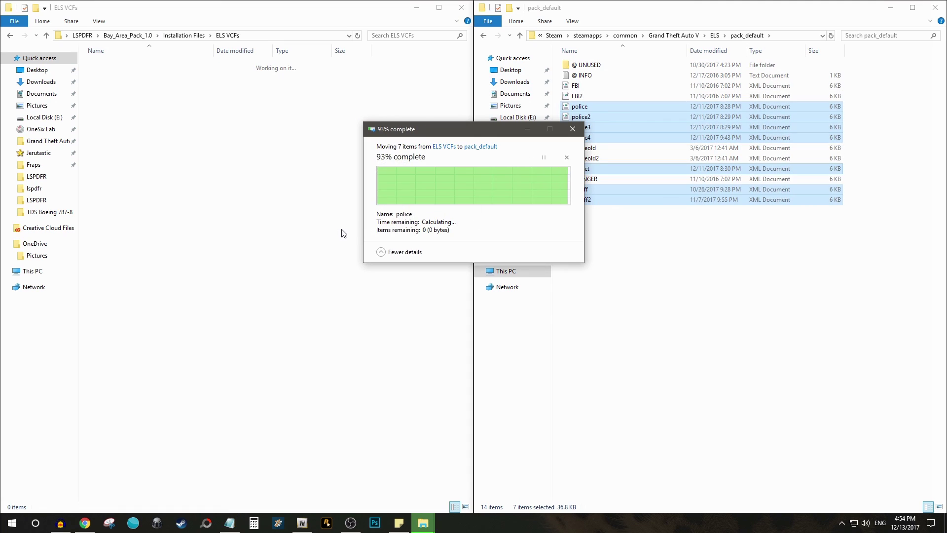
left_click(880, 267)
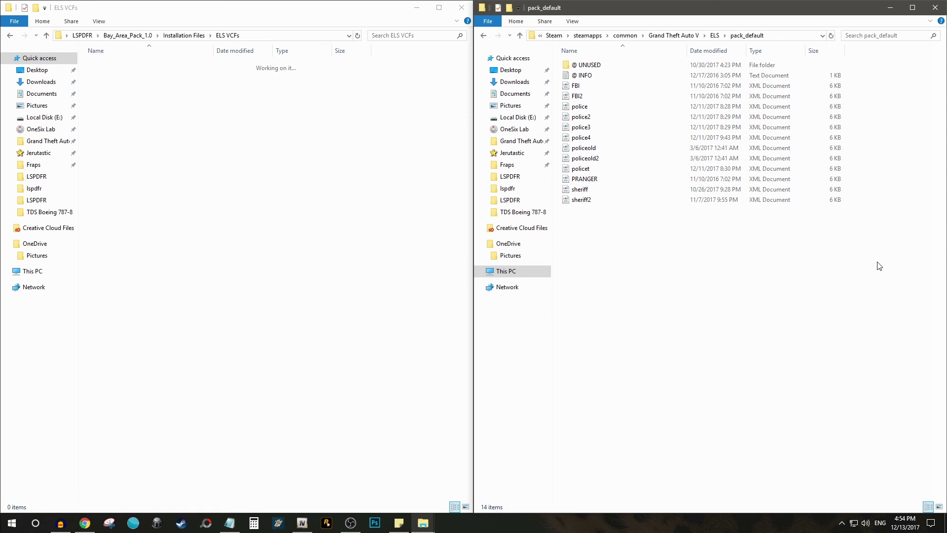
left_click_drag(604, 238, 604, 73)
left_click(649, 200)
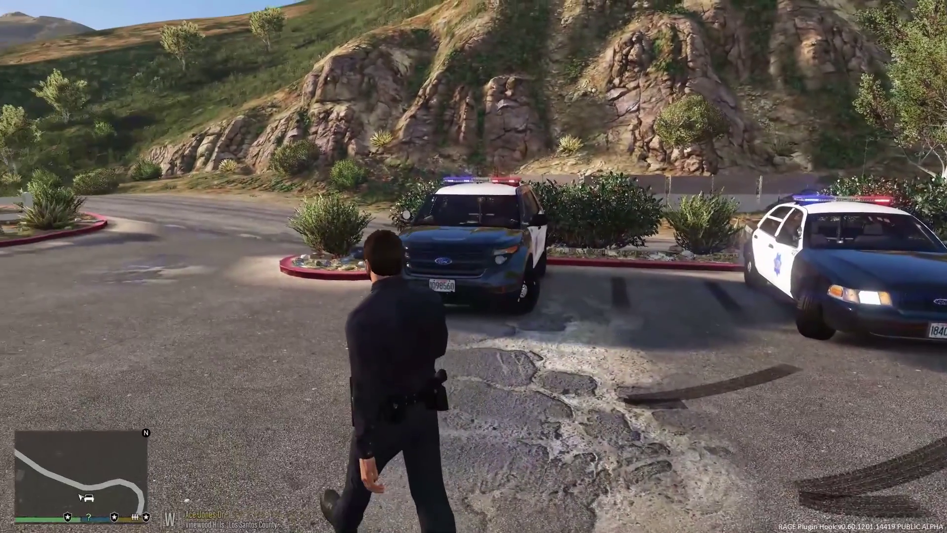
key("w")
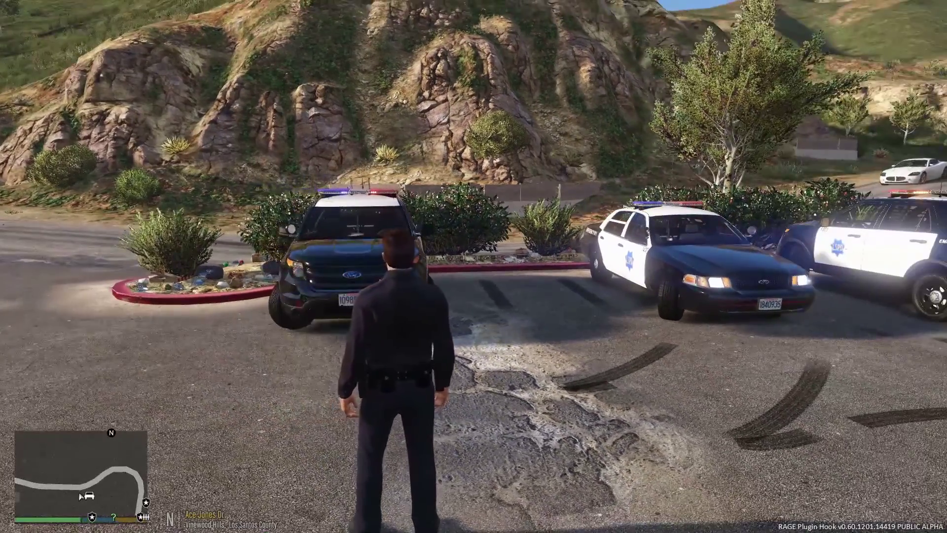
key("v")
key("w")
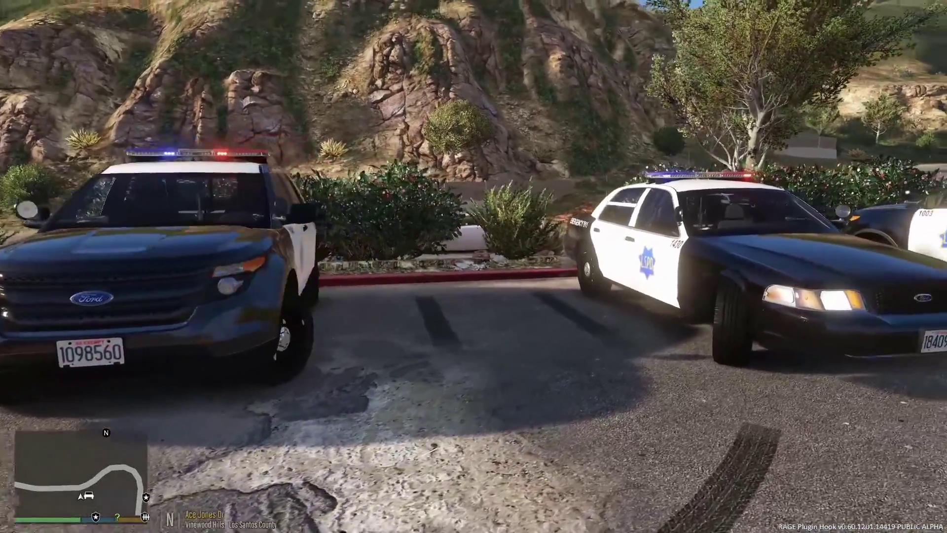
key("a")
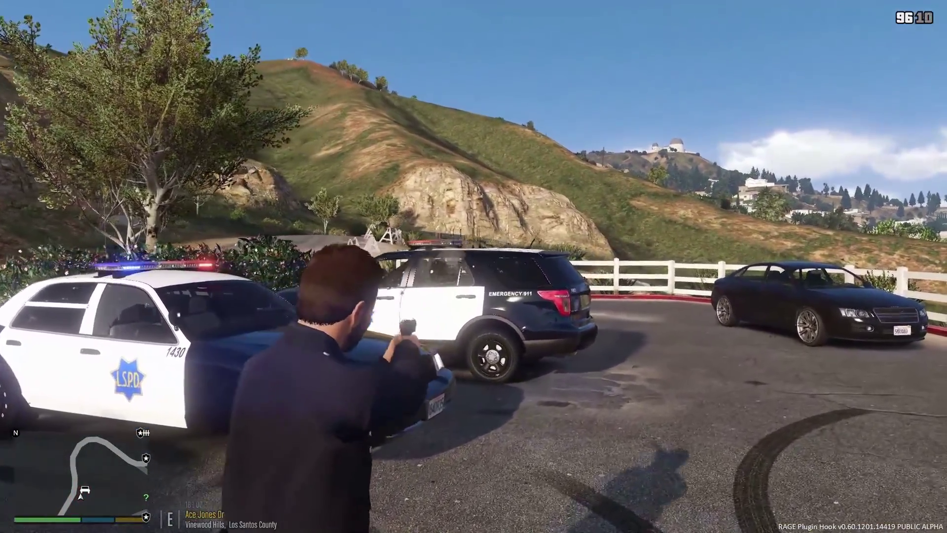
left_click(474, 266)
left_click(473, 266)
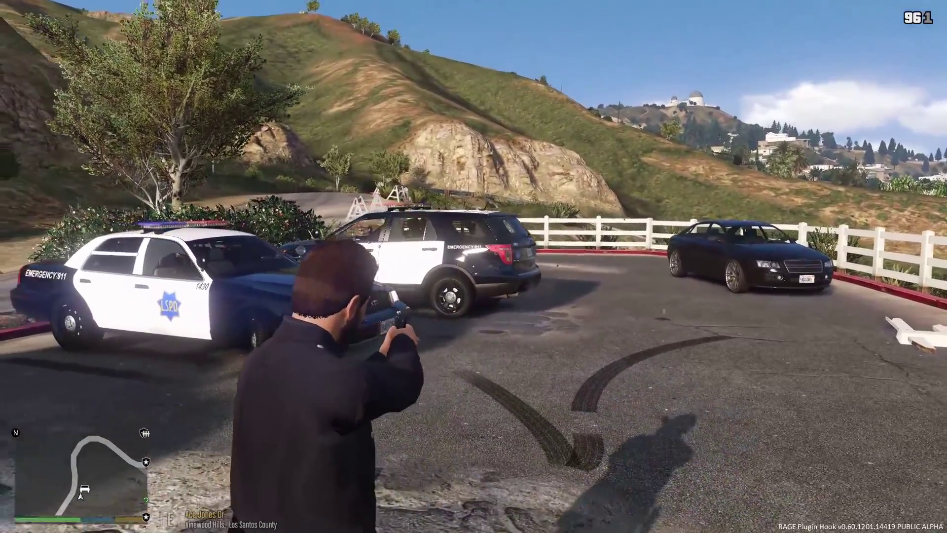
left_click(474, 266)
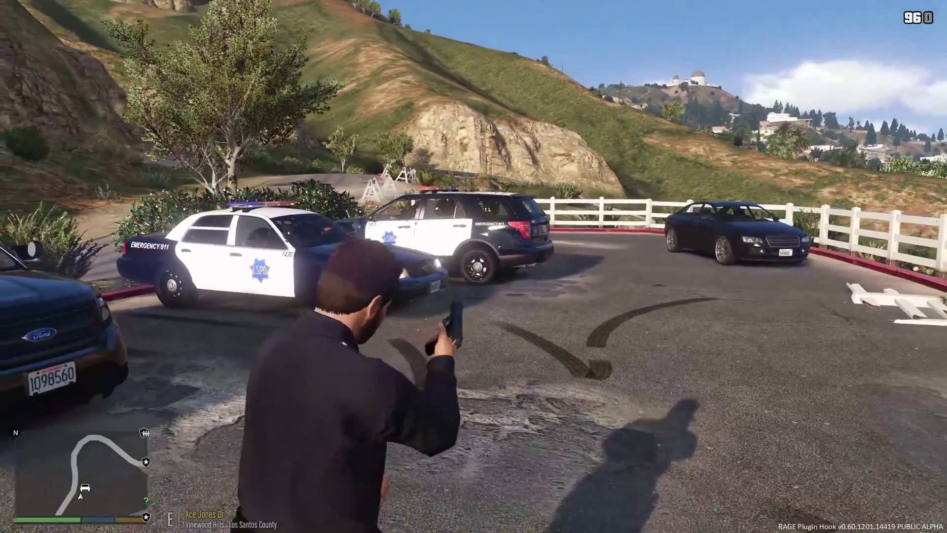
key("w")
key("v")
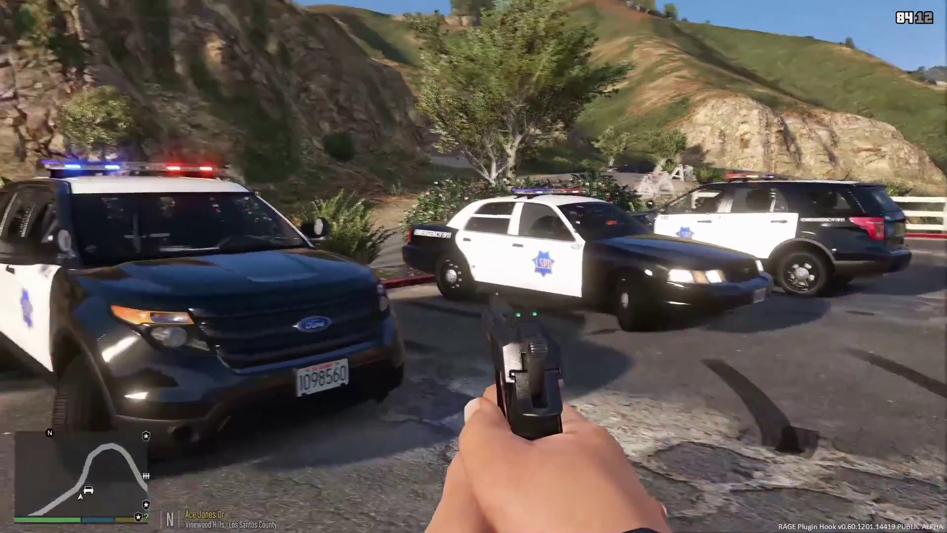
key("w")
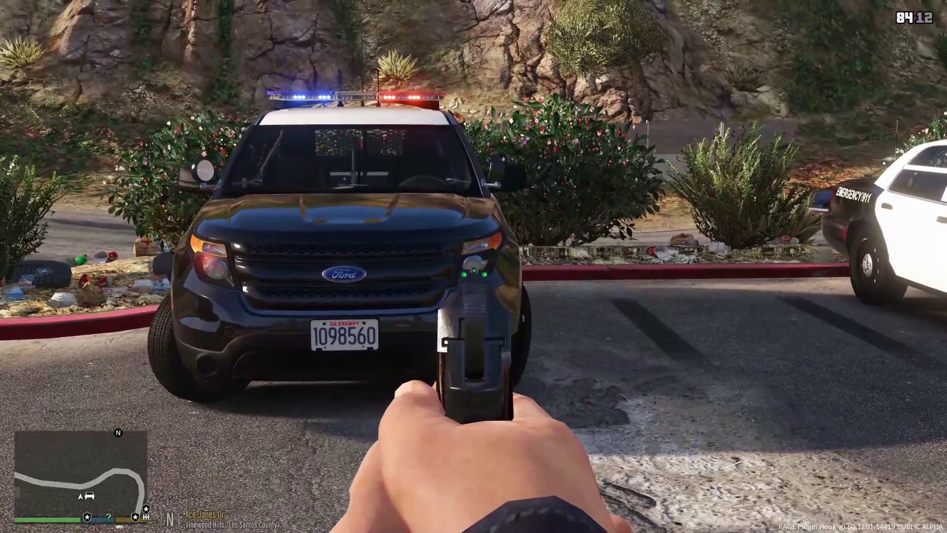
left_click(473, 266)
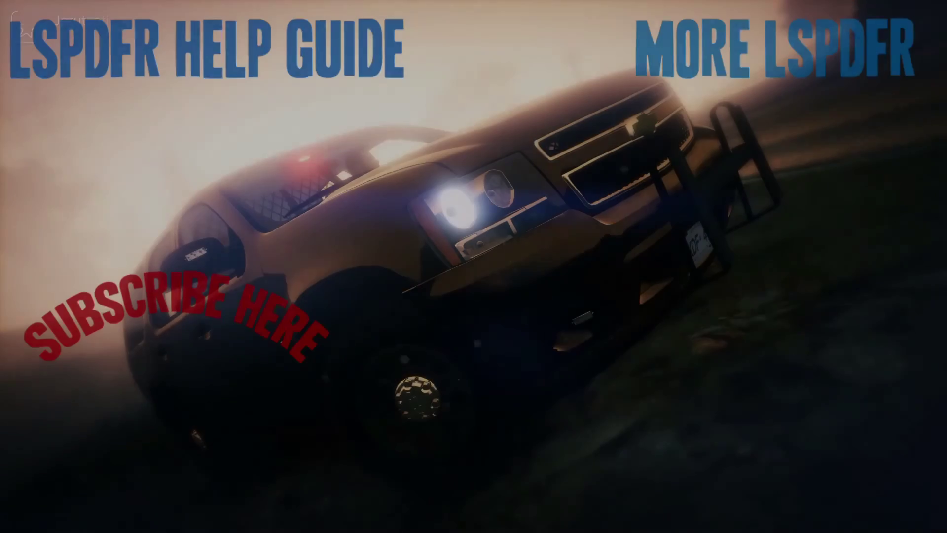